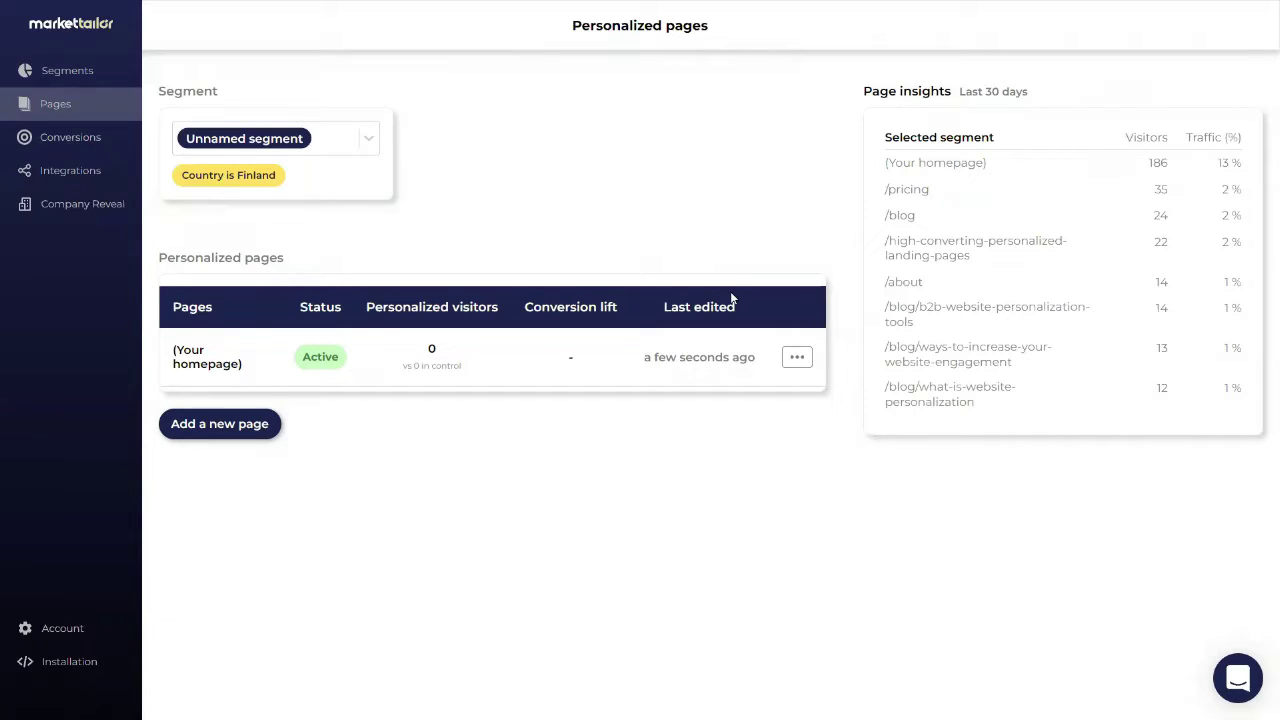
- Add the pricing page to the personalized pages of the Finland segment and return to the page list without editing it
{"action": "left_click", "coordinate": [262, 426]}
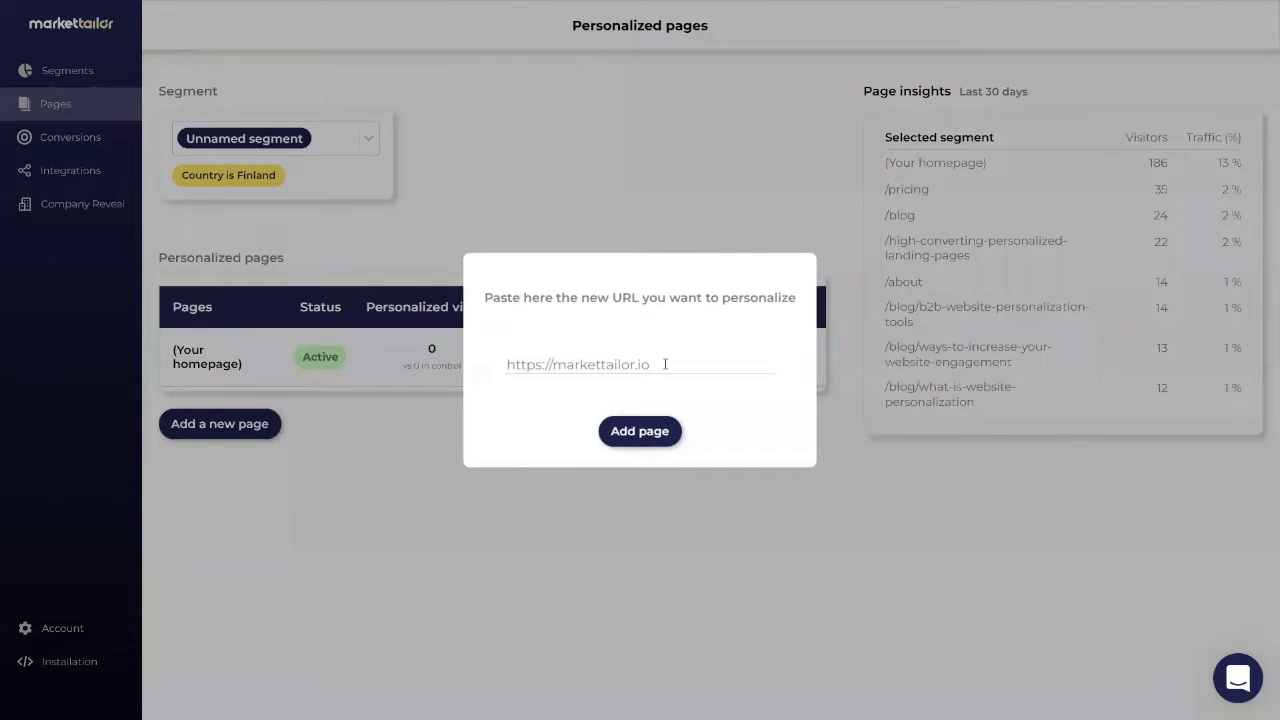
{"action": "type", "text": "pricing"}
{"action": "key", "text": "Return"}
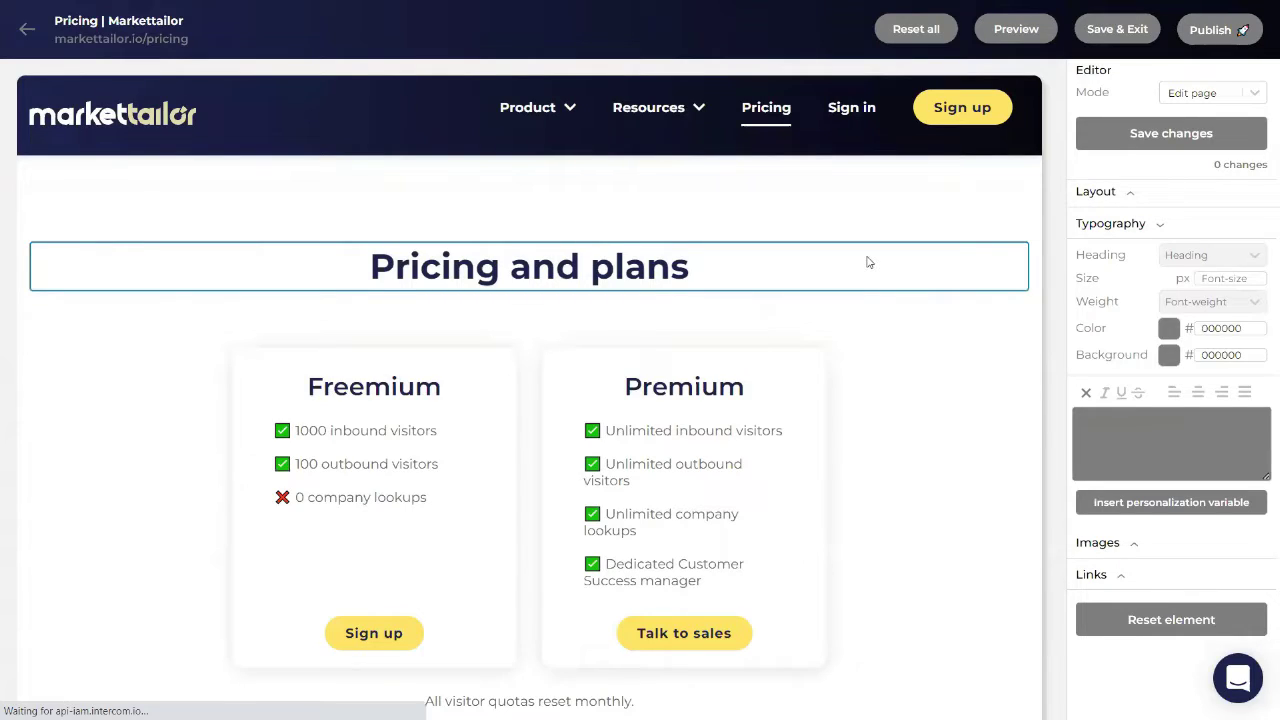
{"action": "left_click", "coordinate": [871, 263]}
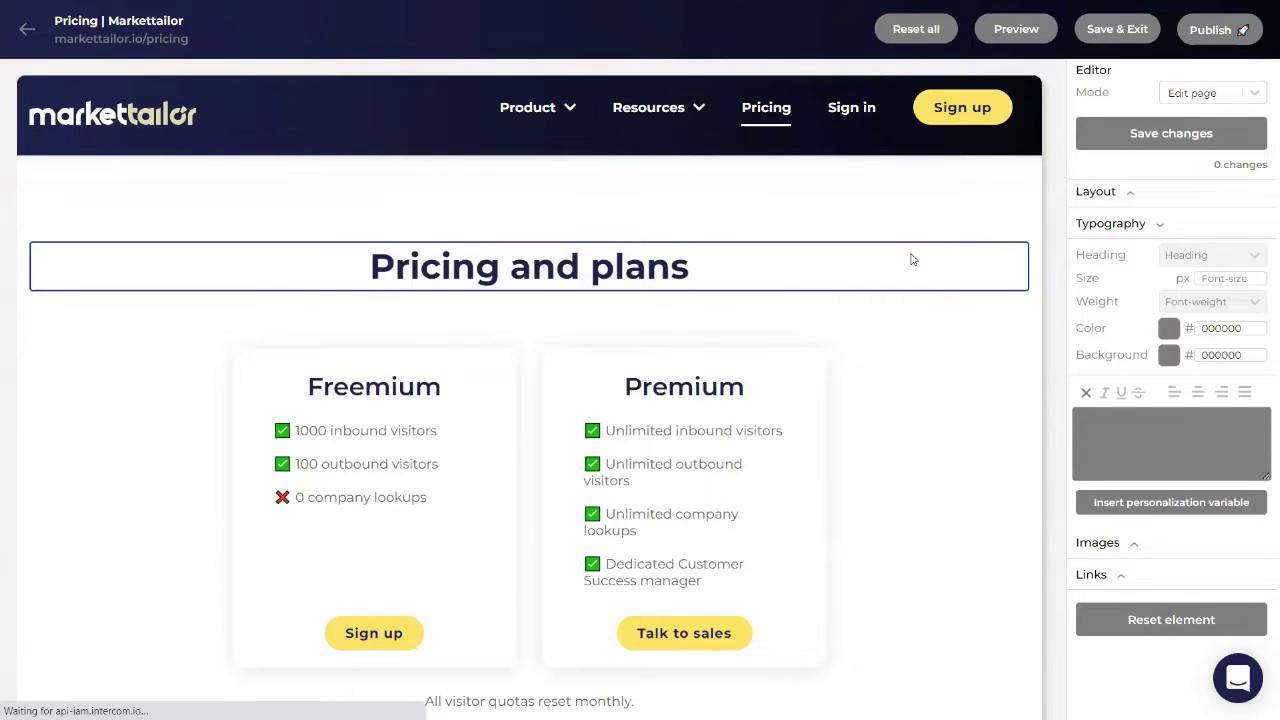
{"action": "left_click", "coordinate": [27, 29]}
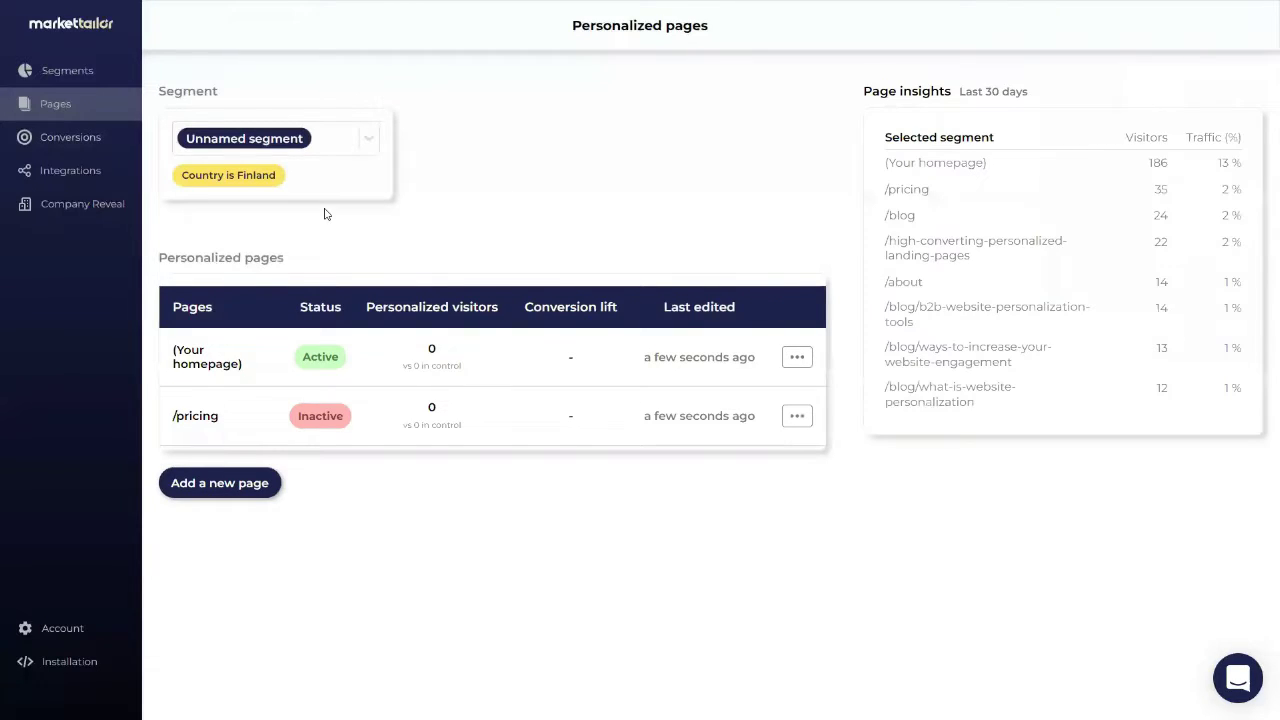
- Open the unnamed segment's definition from the segment overview and name it "Finnish visitors"
{"action": "left_click", "coordinate": [105, 77]}
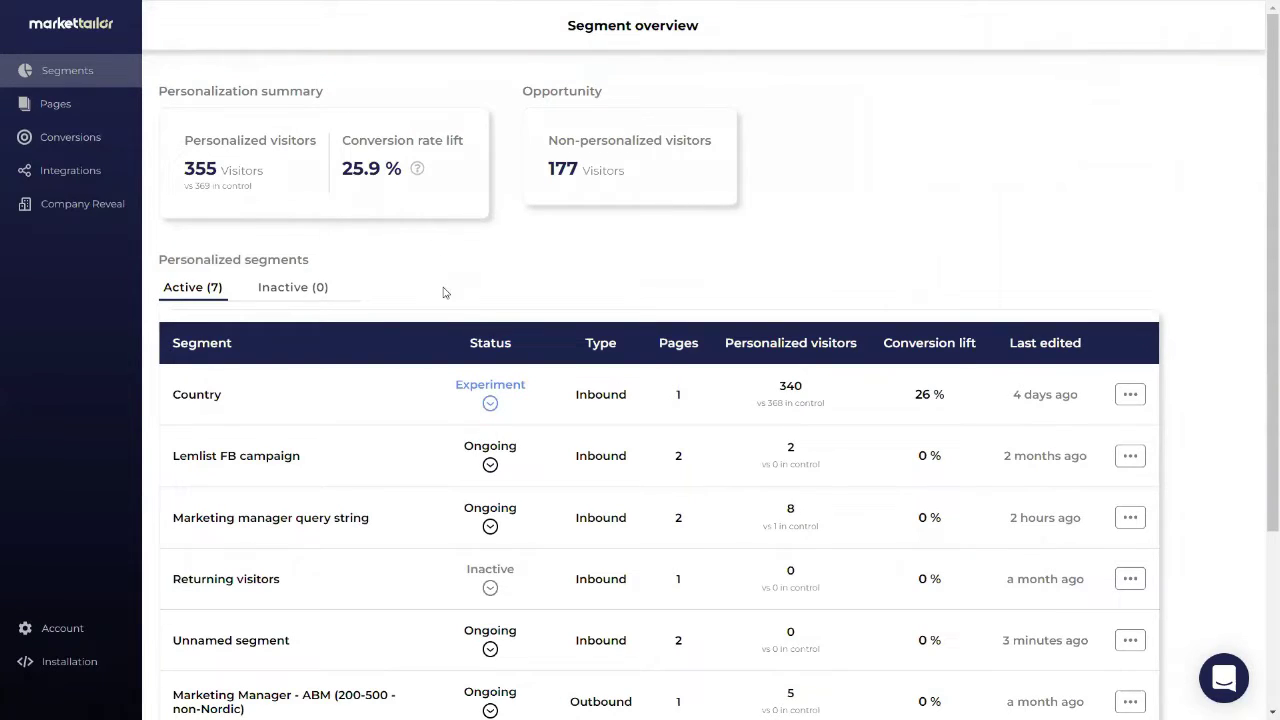
{"action": "scroll", "coordinate": [443, 289], "scroll_direction": "down", "scroll_amount": 2}
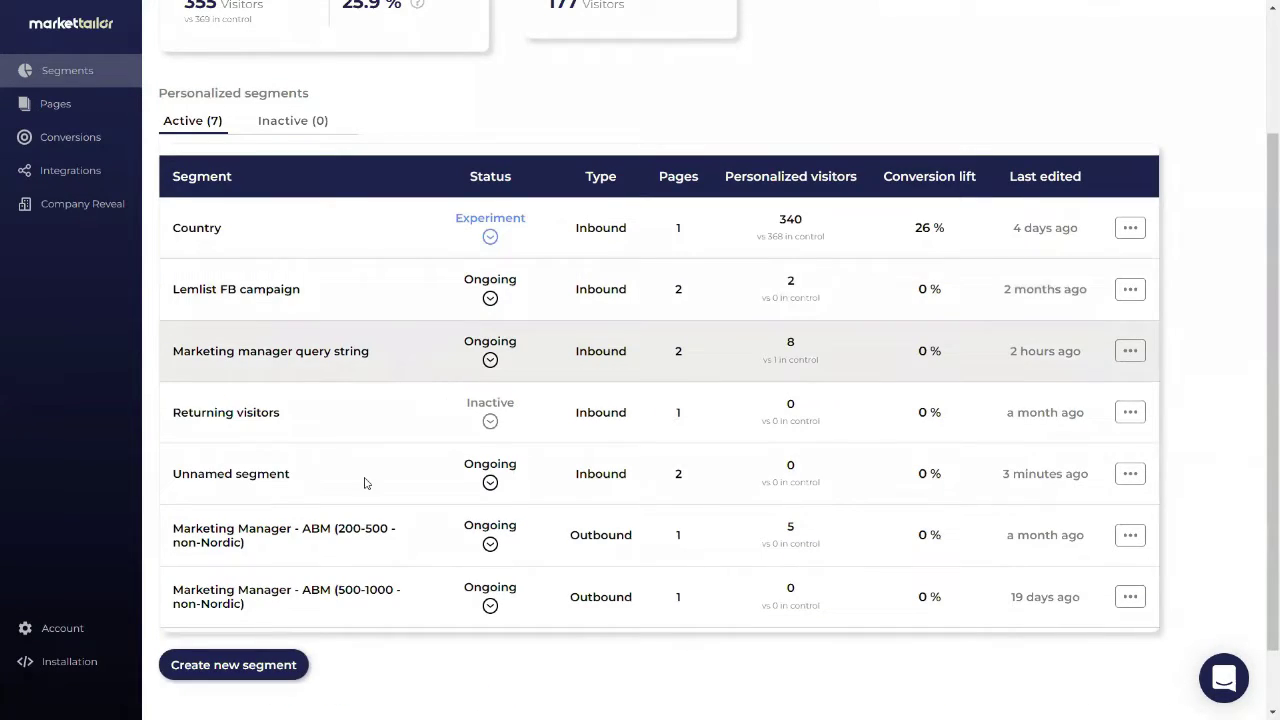
{"action": "left_click", "coordinate": [1124, 477]}
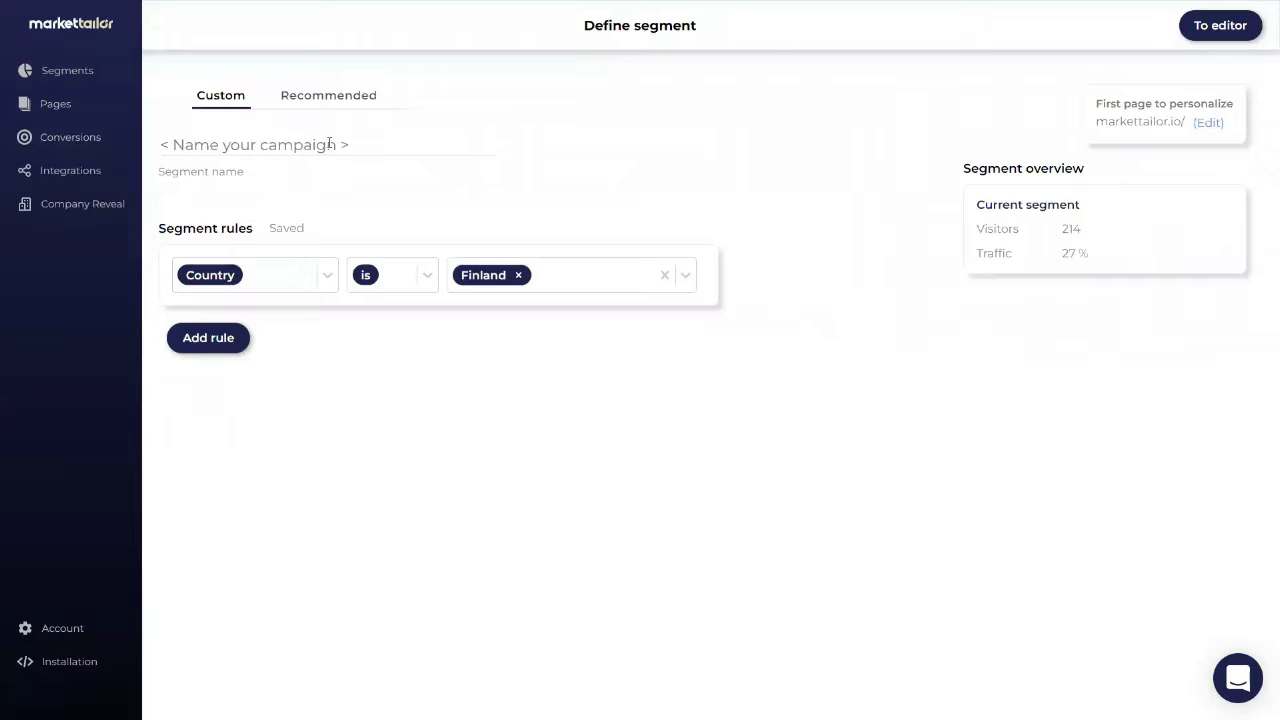
{"action": "left_click", "coordinate": [329, 143]}
{"action": "type", "text": "Fin"}
{"action": "type", "text": "nish"}
{"action": "type", "text": " compa"}
{"action": "type", "text": "nies"}
{"action": "type", "text": "innish "}
{"action": "type", "text": "visit"}
{"action": "type", "text": "ors"}
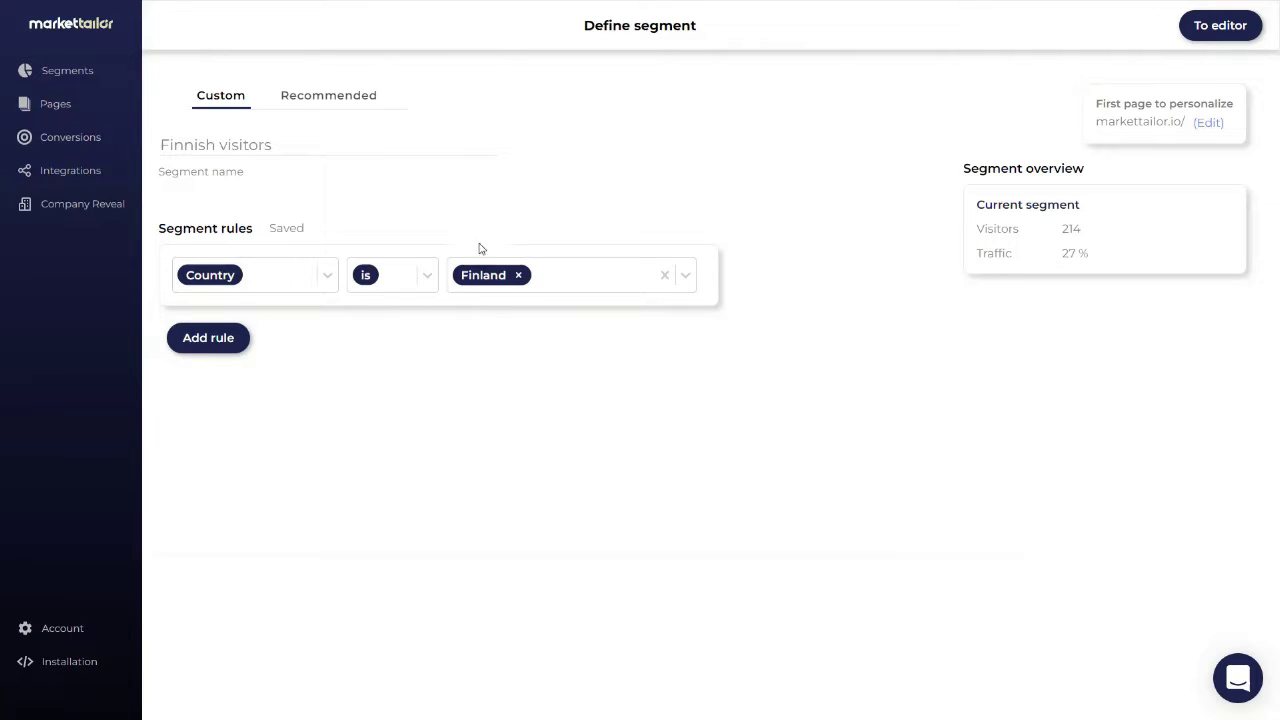
- Add an empty second rule to the segment and remove it again
{"action": "left_click", "coordinate": [211, 341]}
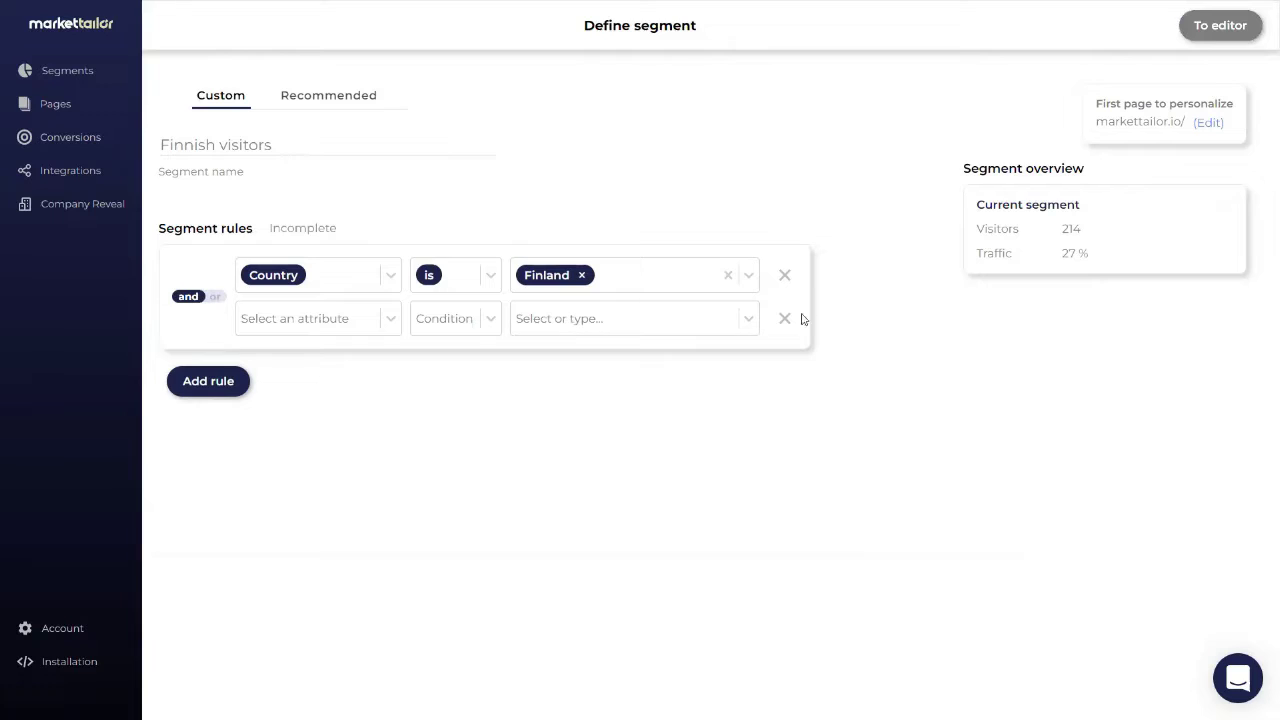
{"action": "left_click", "coordinate": [785, 320]}
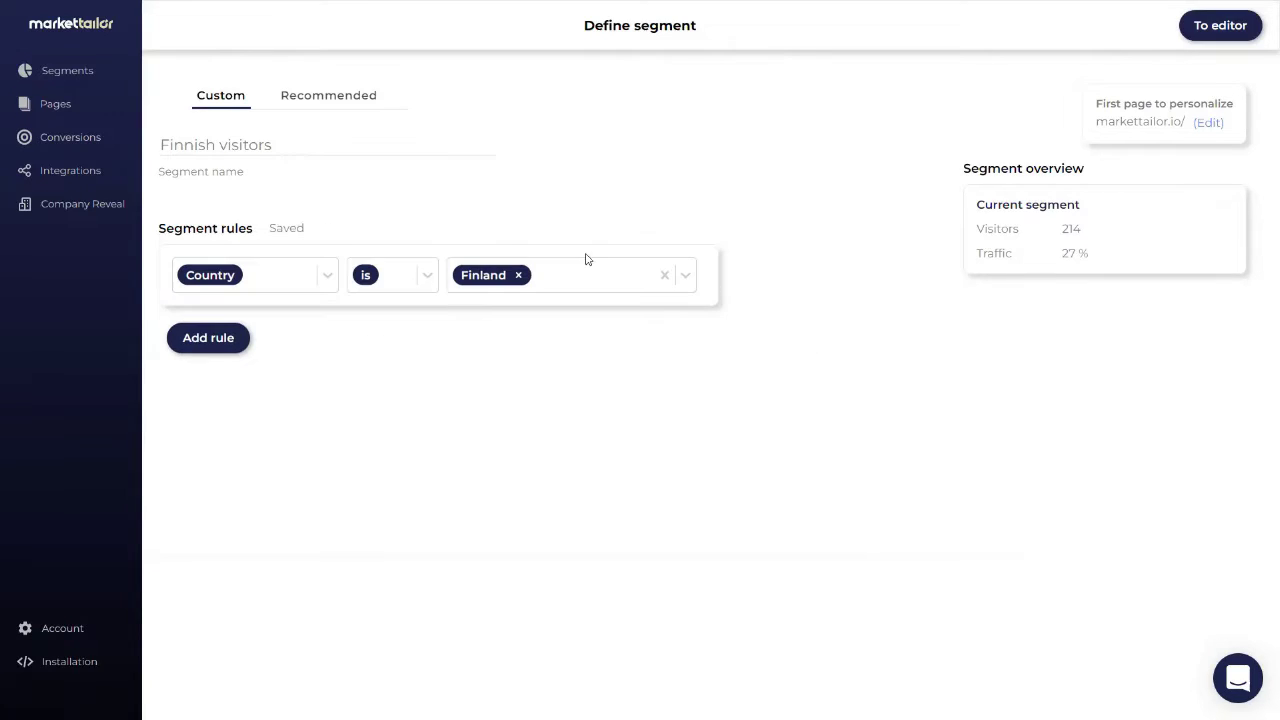
- Set the status of the Finnish visitors segment to Experiment with 50 % weight in the segment overview
{"action": "left_click", "coordinate": [107, 83]}
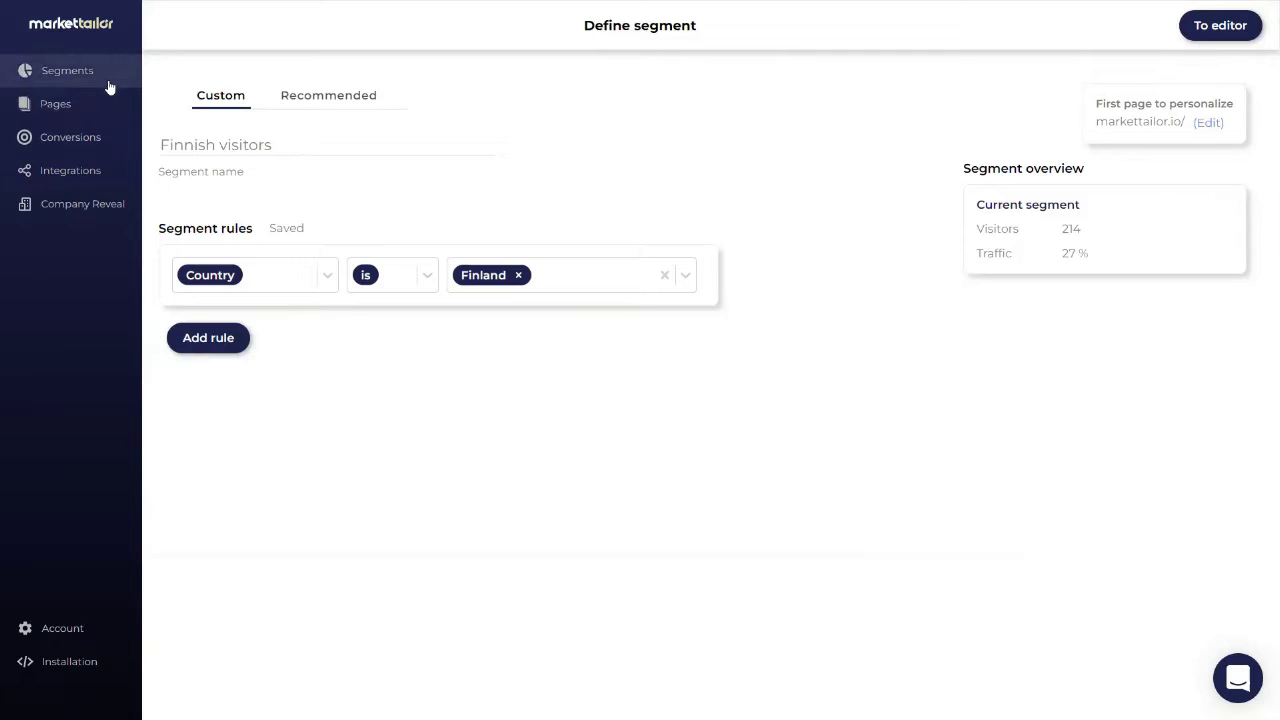
{"action": "scroll", "coordinate": [280, 244], "scroll_direction": "down", "scroll_amount": 1}
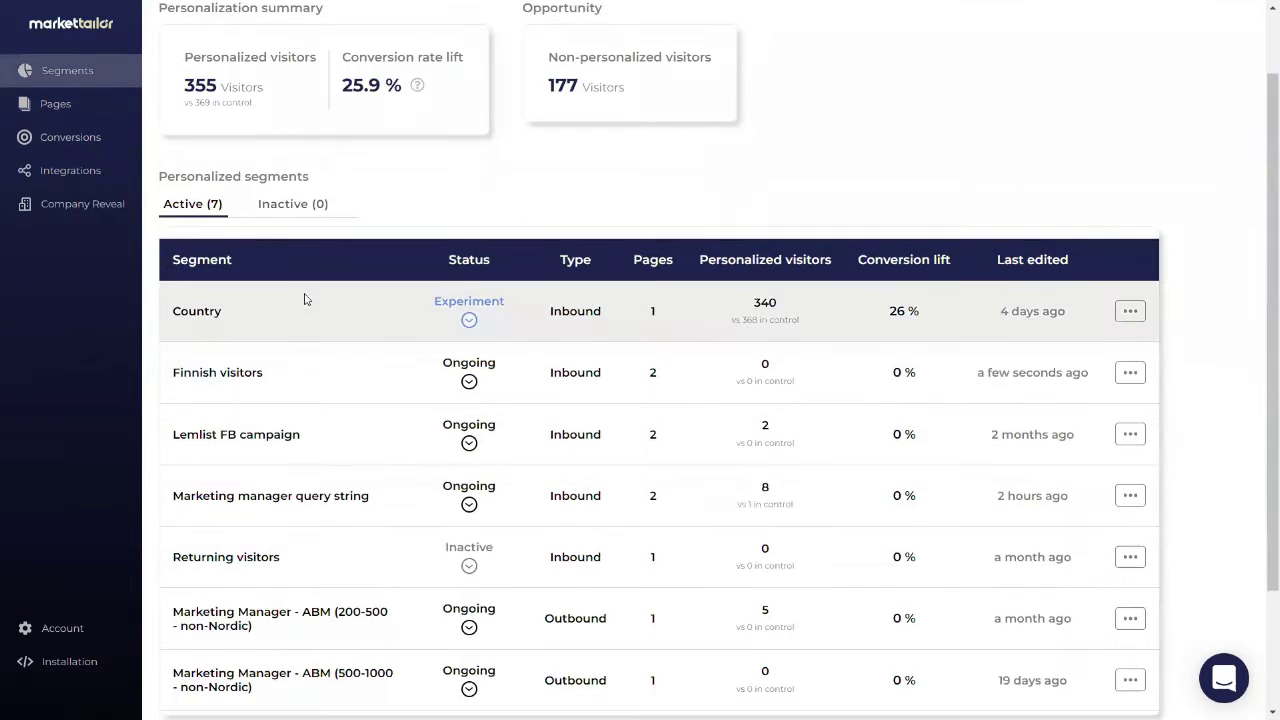
{"action": "left_click", "coordinate": [469, 382]}
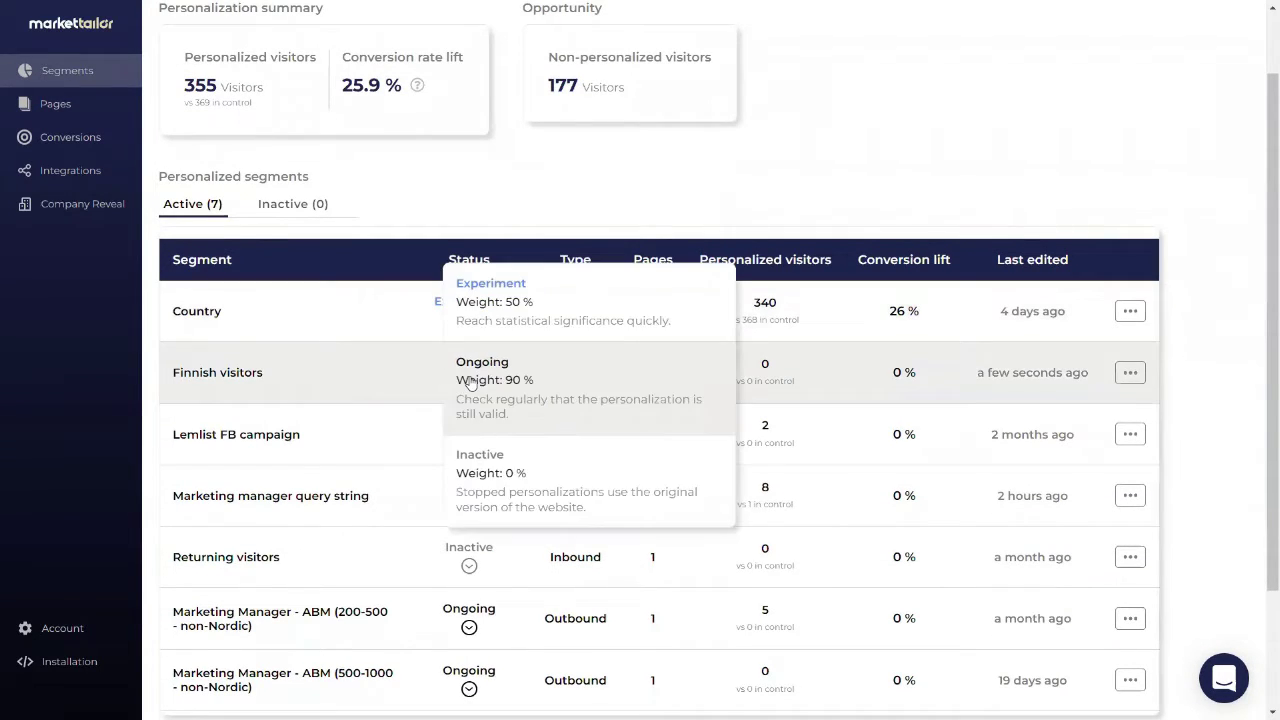
{"action": "left_click", "coordinate": [620, 316]}
{"action": "left_click", "coordinate": [469, 386]}
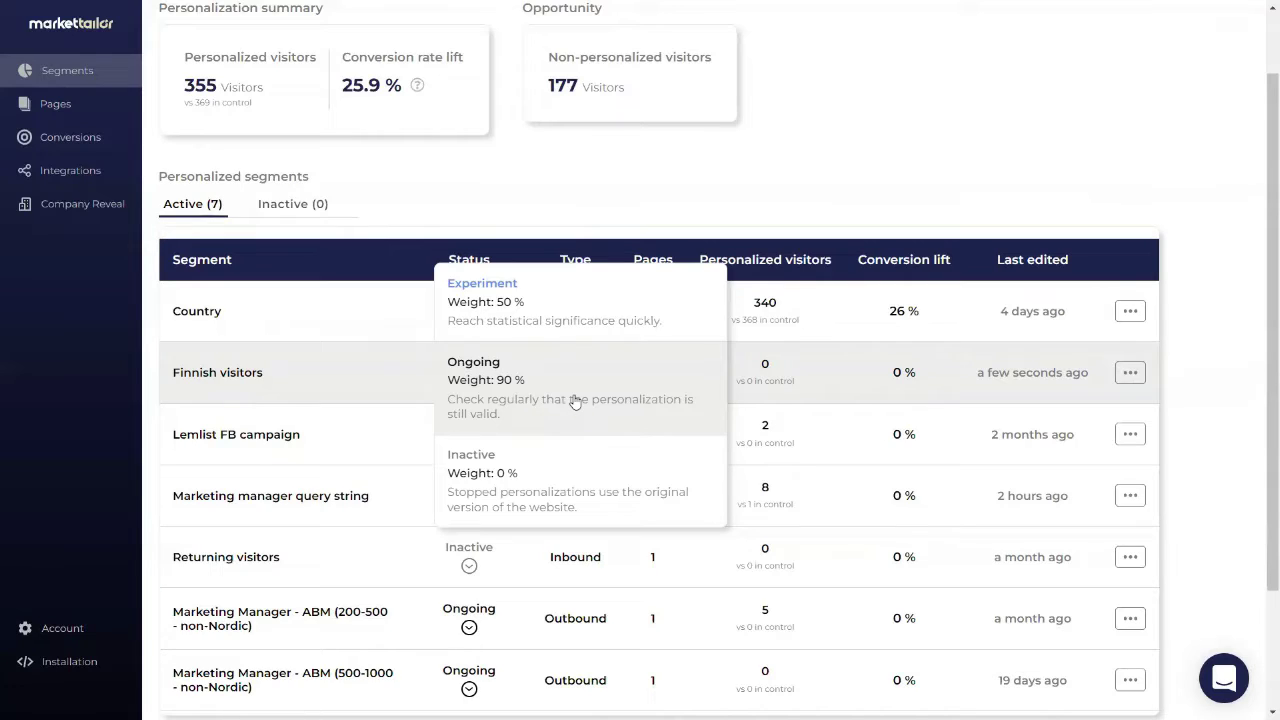
{"action": "left_click", "coordinate": [460, 214]}
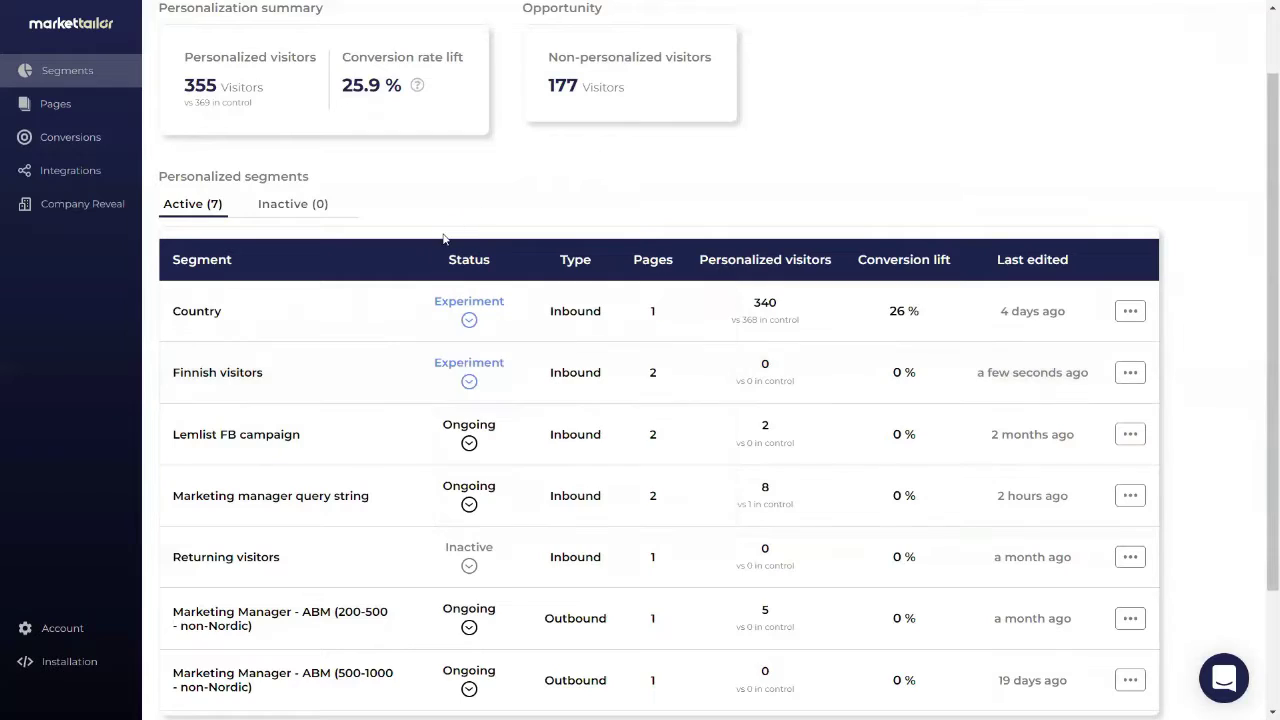
- Add a page view conversion named "View homepage" with its website URL to the conversions table
{"action": "left_click", "coordinate": [110, 140]}
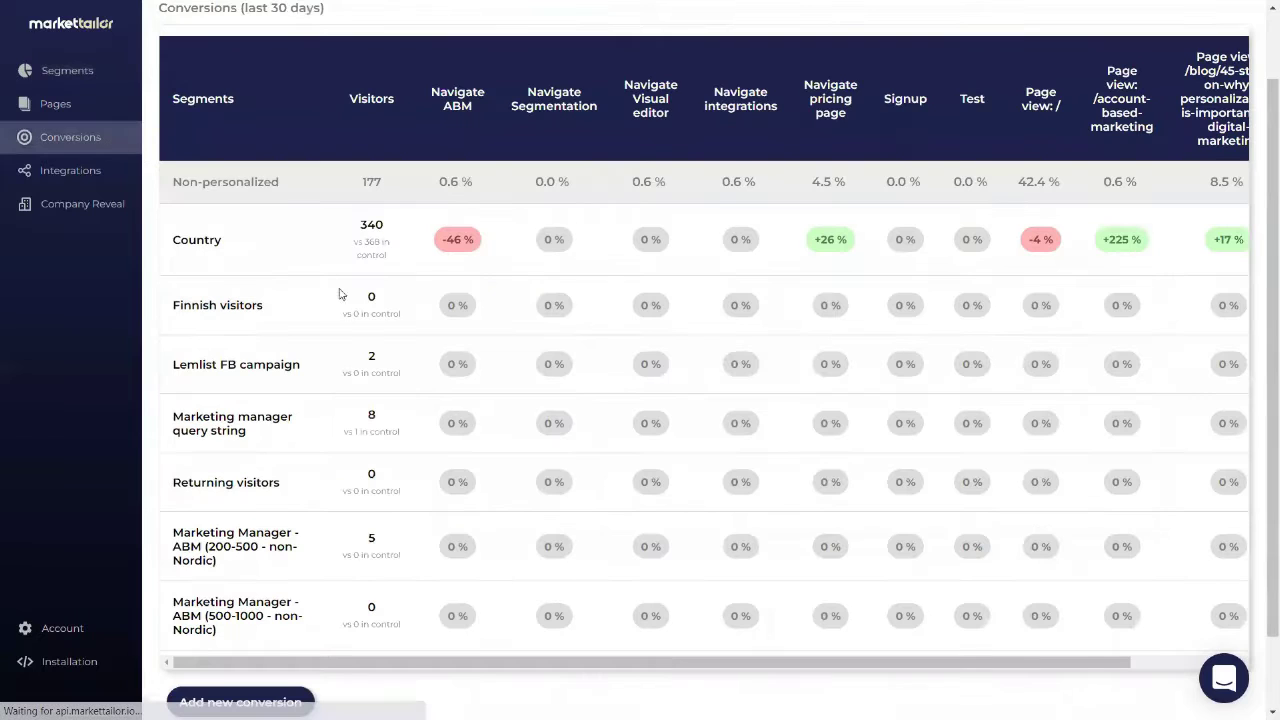
{"action": "scroll", "coordinate": [224, 260], "scroll_direction": "up", "scroll_amount": 1}
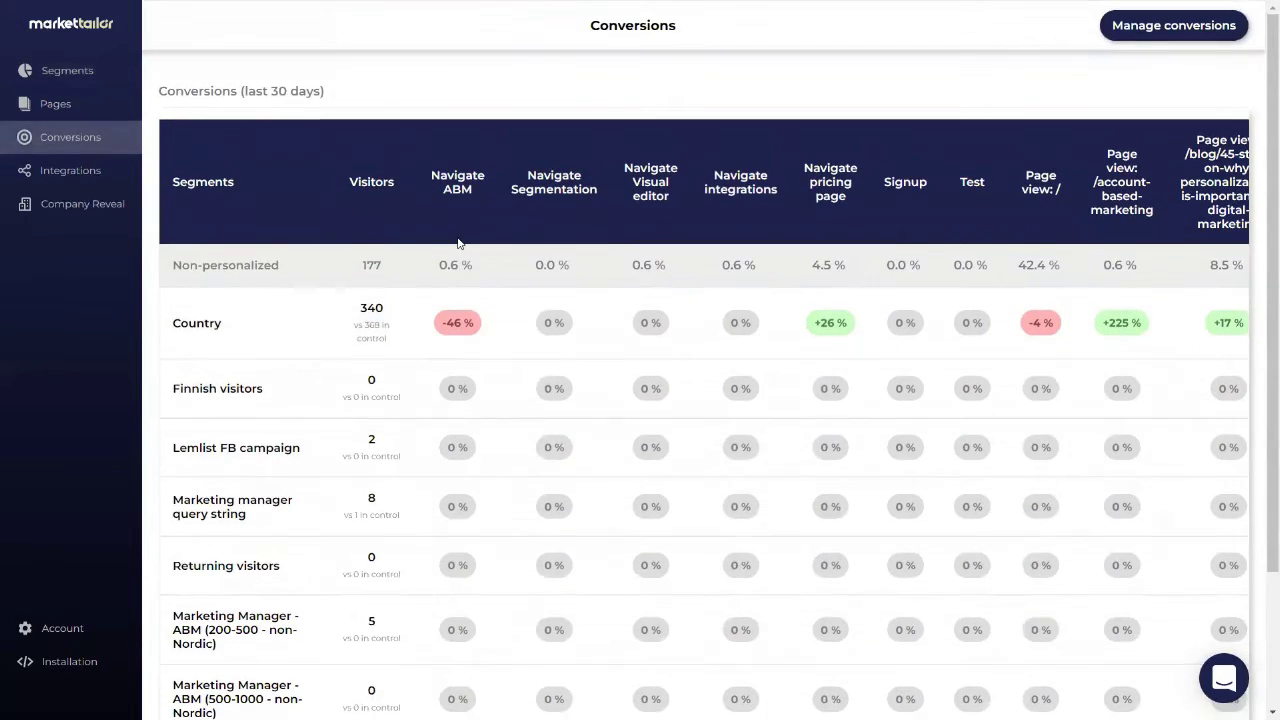
{"action": "scroll", "coordinate": [458, 250], "scroll_direction": "down", "scroll_amount": 3}
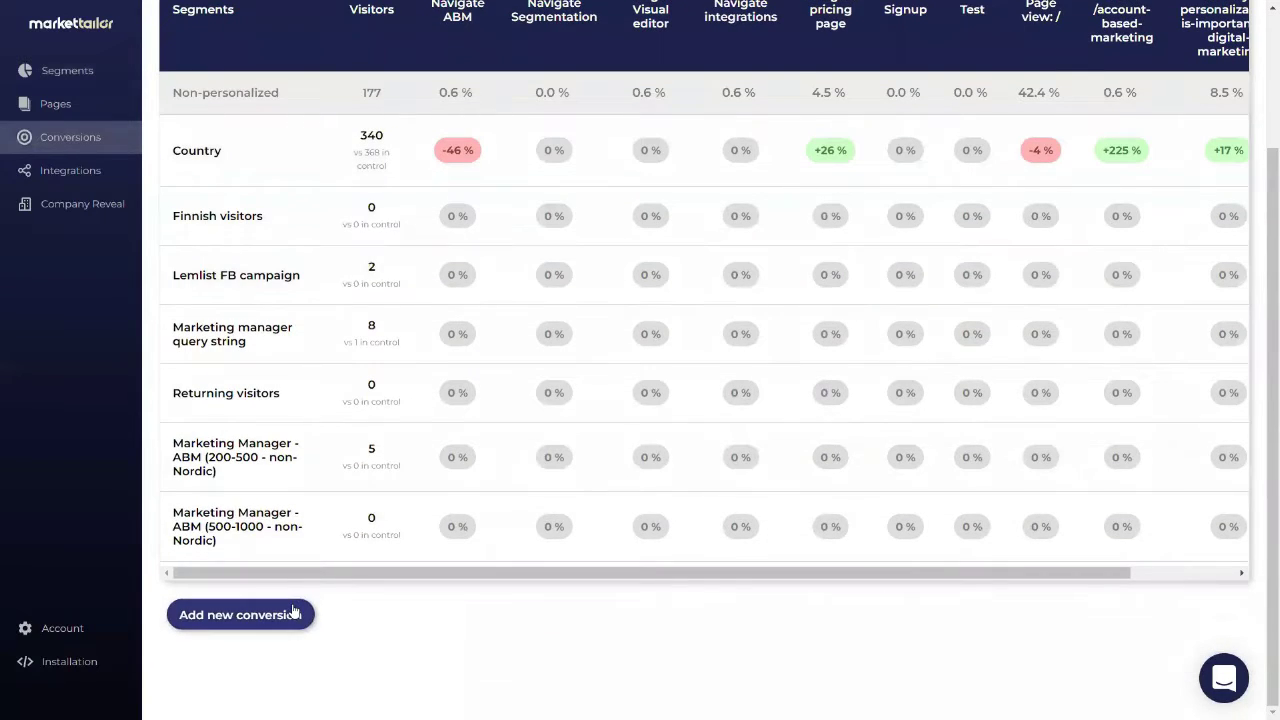
{"action": "left_click", "coordinate": [294, 612]}
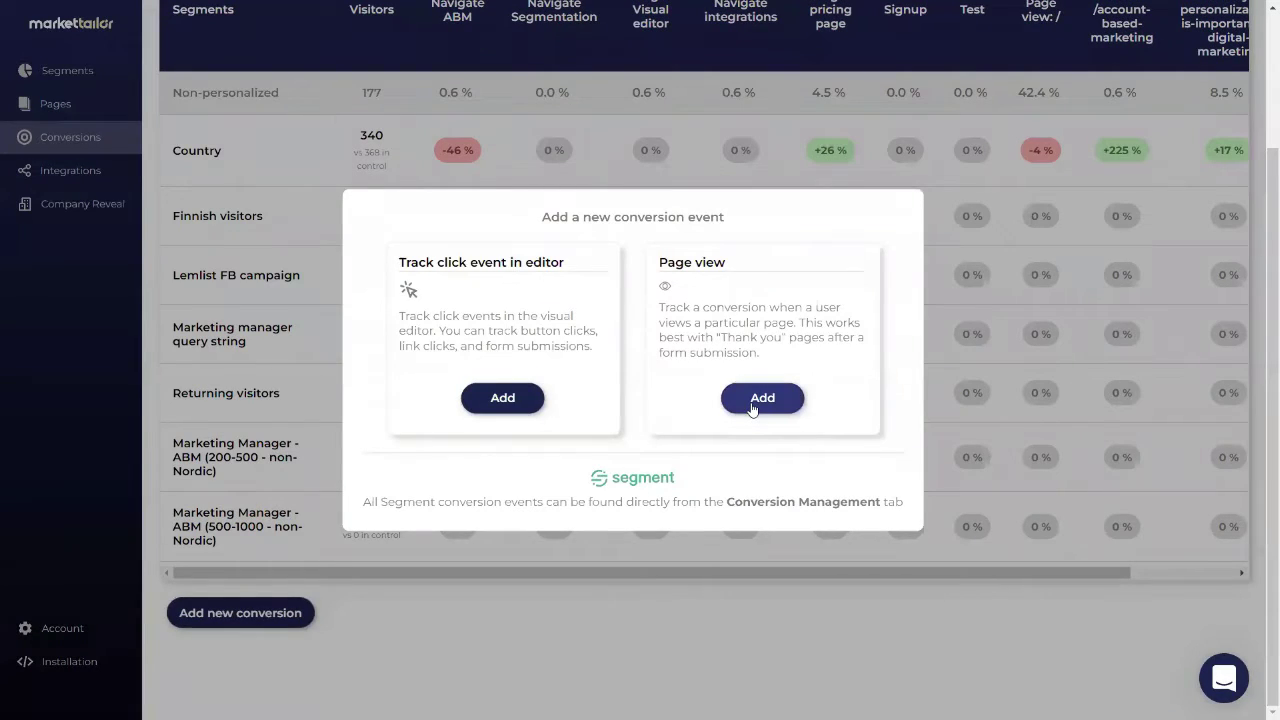
{"action": "left_click", "coordinate": [758, 401]}
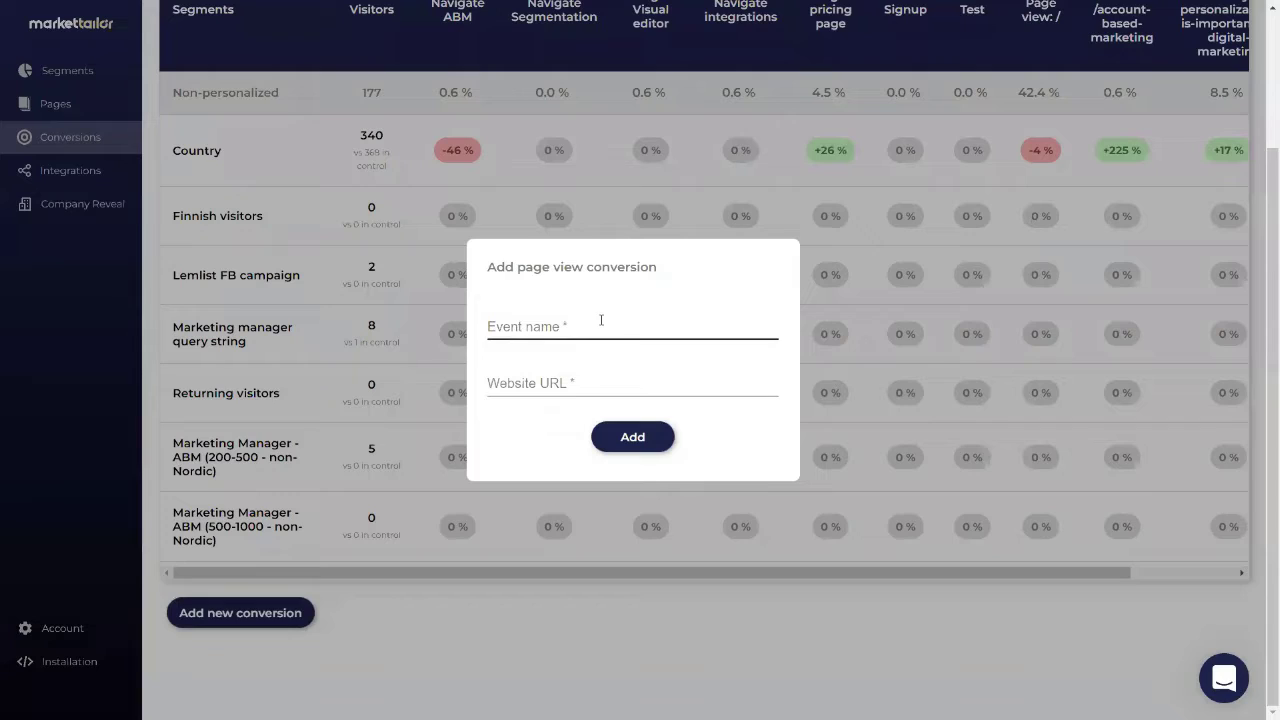
{"action": "left_click", "coordinate": [601, 320]}
{"action": "type", "text": "L"}
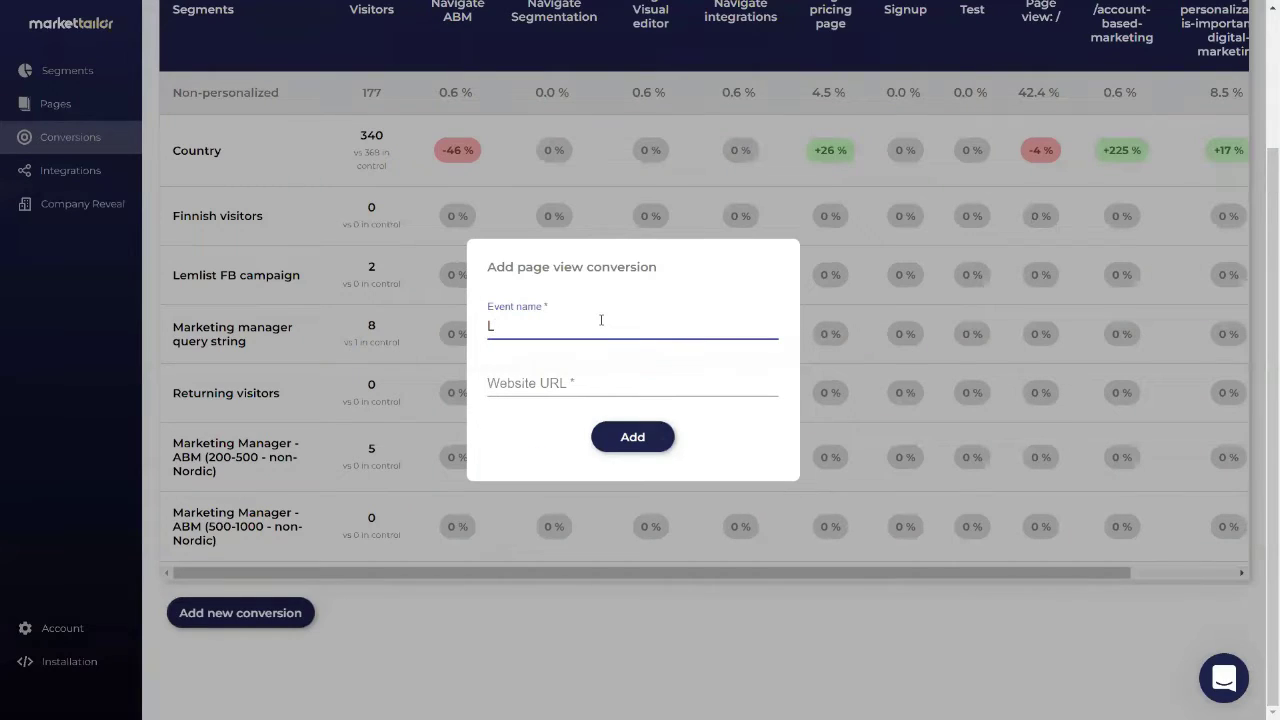
{"action": "key", "text": "BackSpace"}
{"action": "type", "text": "View homepage"}
{"action": "left_click", "coordinate": [608, 383]}
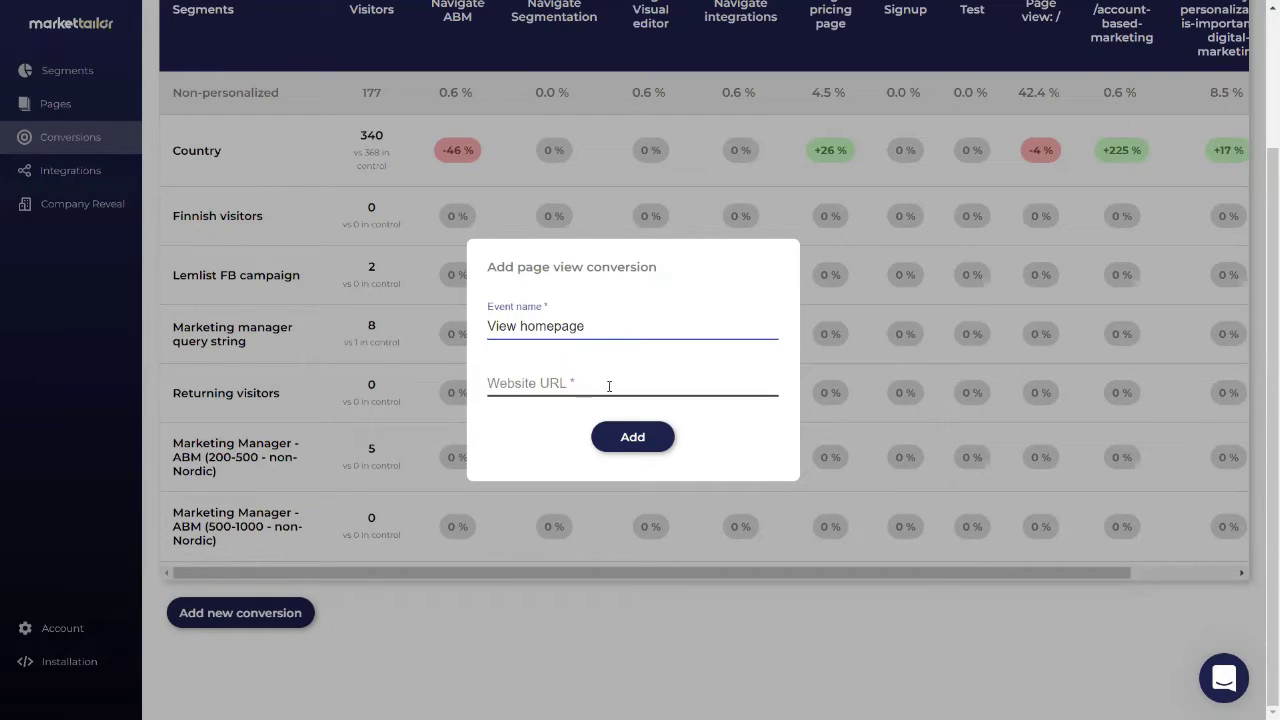
{"action": "left_click", "coordinate": [630, 417]}
{"action": "left_click", "coordinate": [633, 437]}
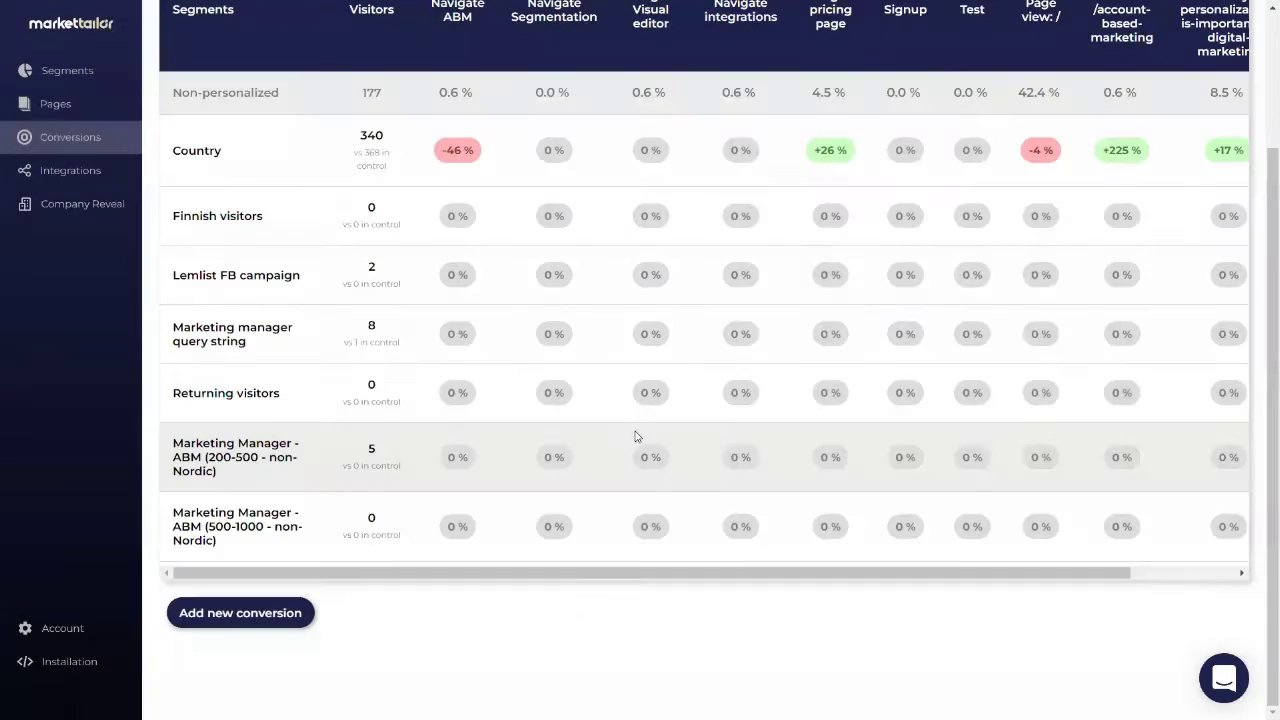
- Create a click event conversion named "Clicked on signup button" with its website URL and continue to the editor
{"action": "left_click", "coordinate": [290, 612]}
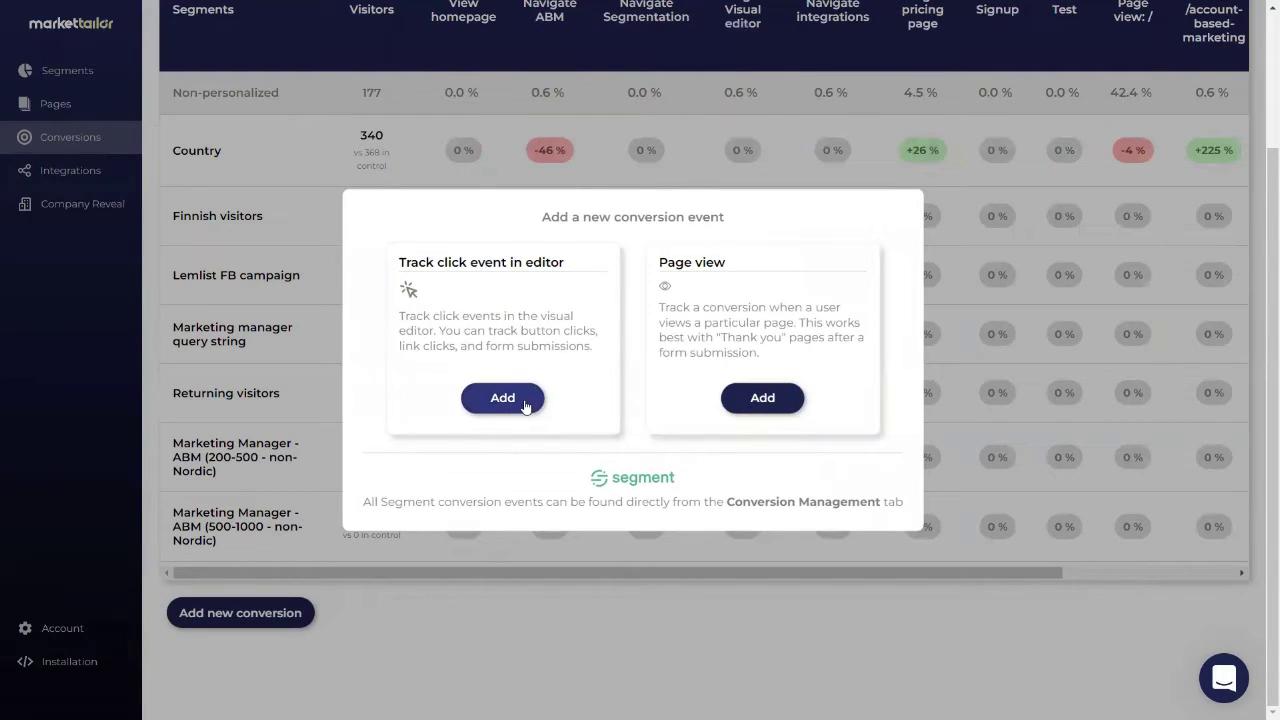
{"action": "left_click", "coordinate": [525, 405]}
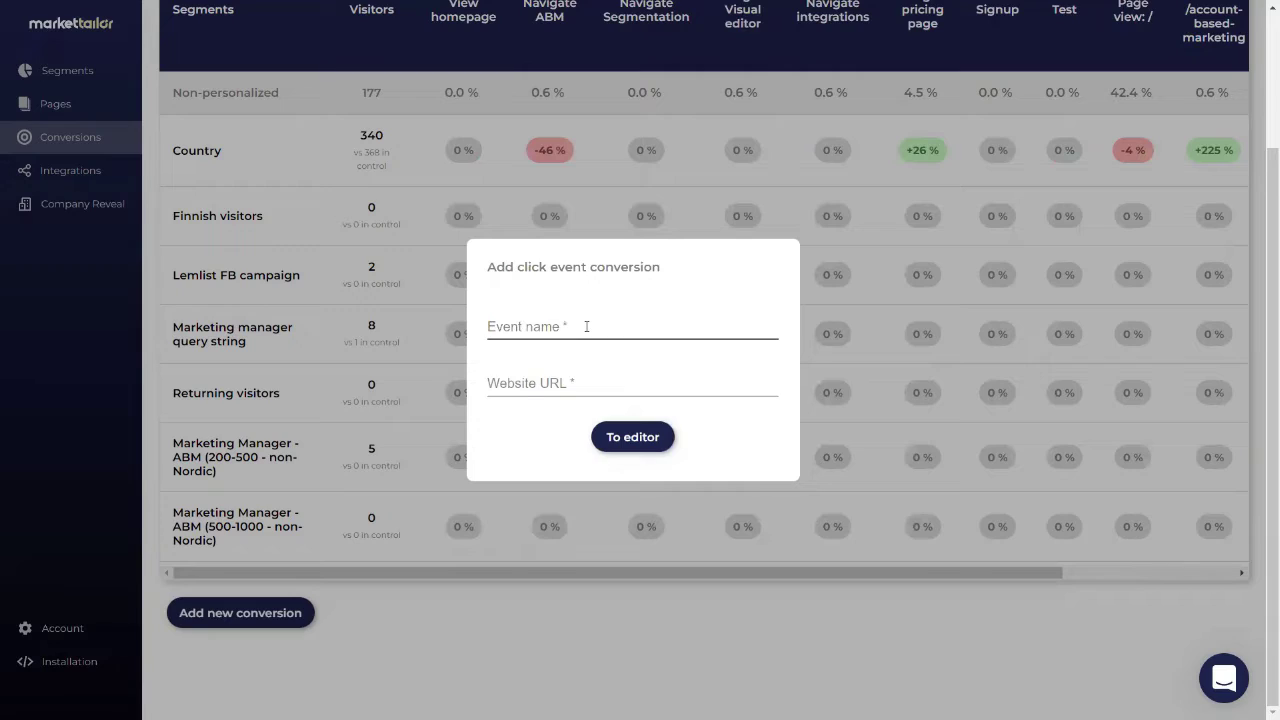
{"action": "left_click", "coordinate": [586, 326]}
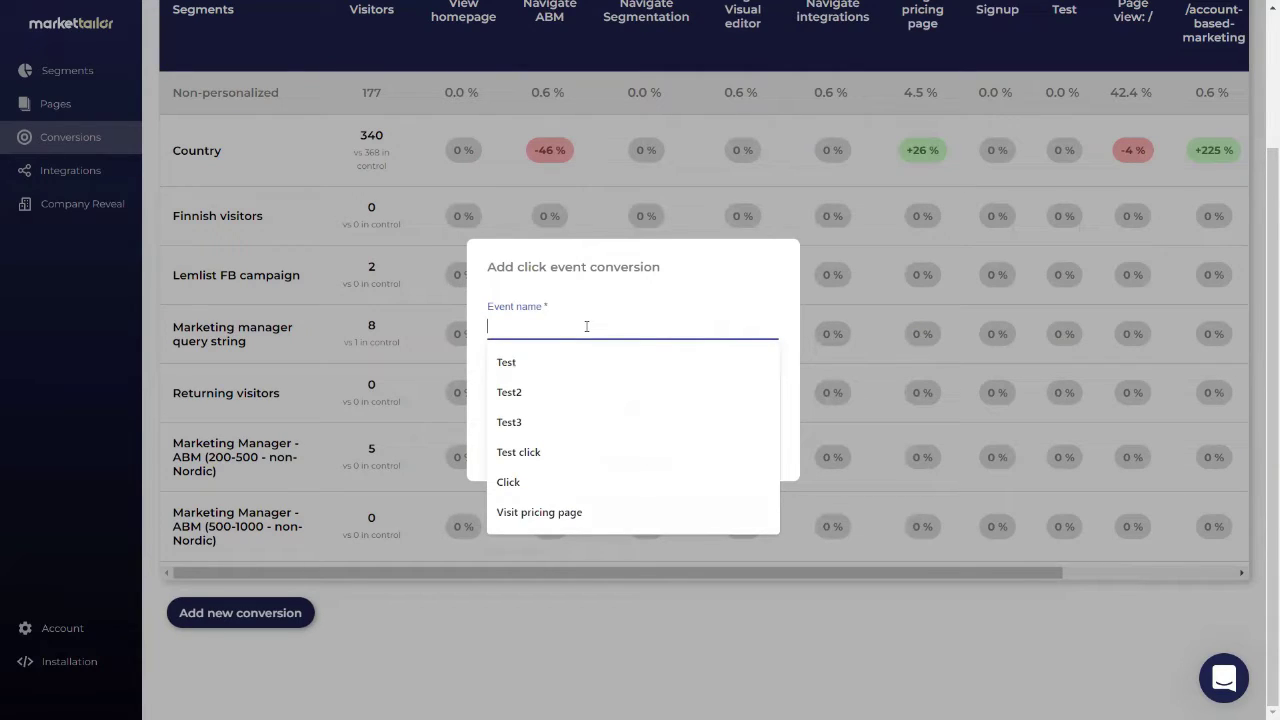
{"action": "type", "text": "Clicke "}
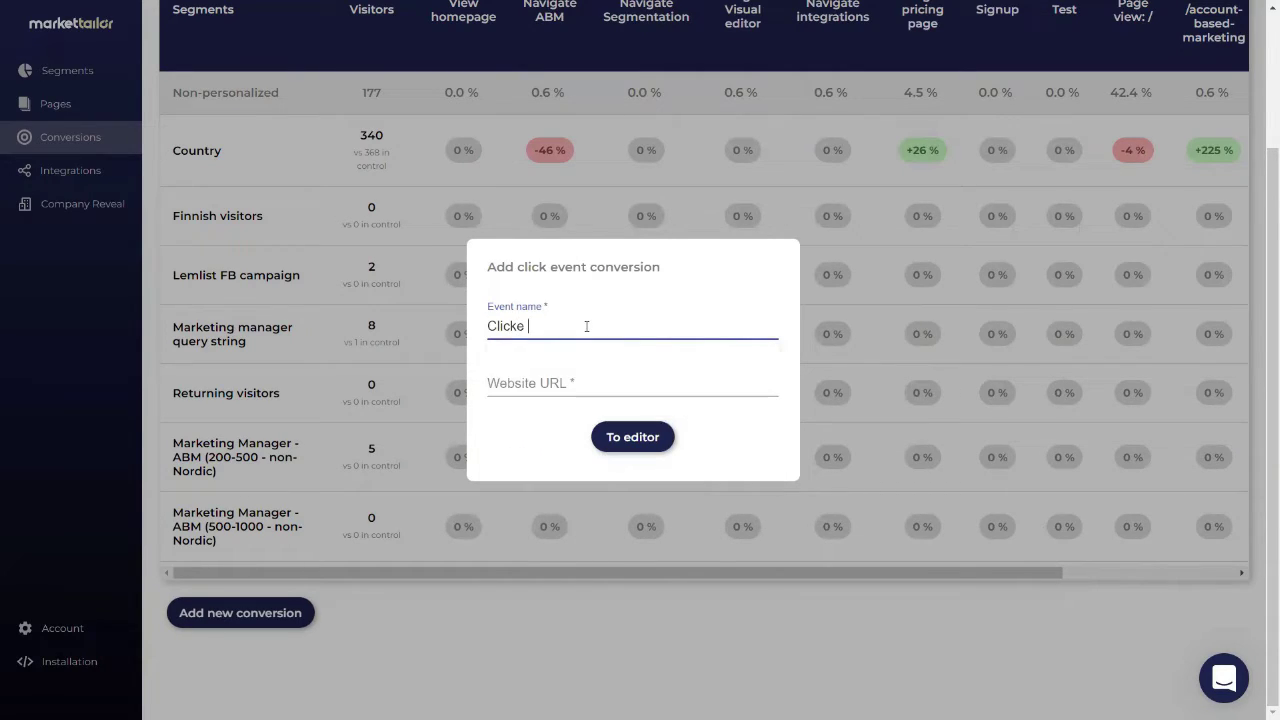
{"action": "type", "text": "d"}
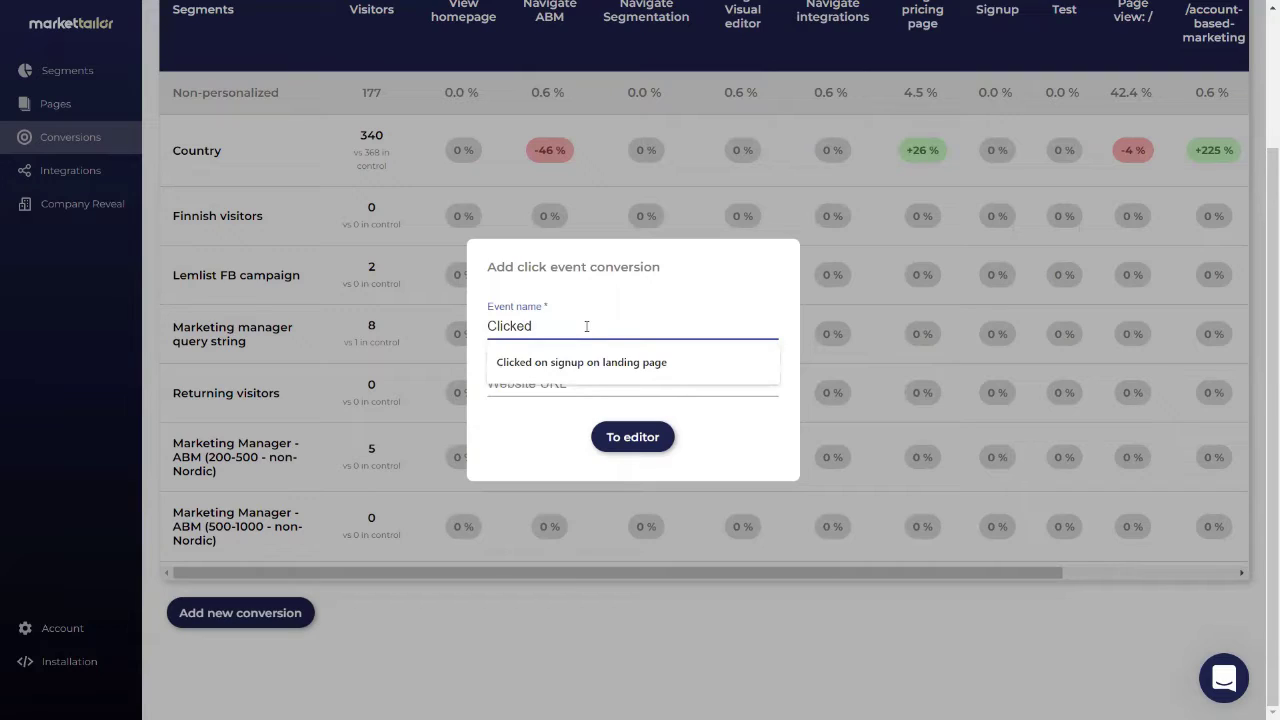
{"action": "type", "text": "on signup"}
{"action": "left_click", "coordinate": [697, 290]}
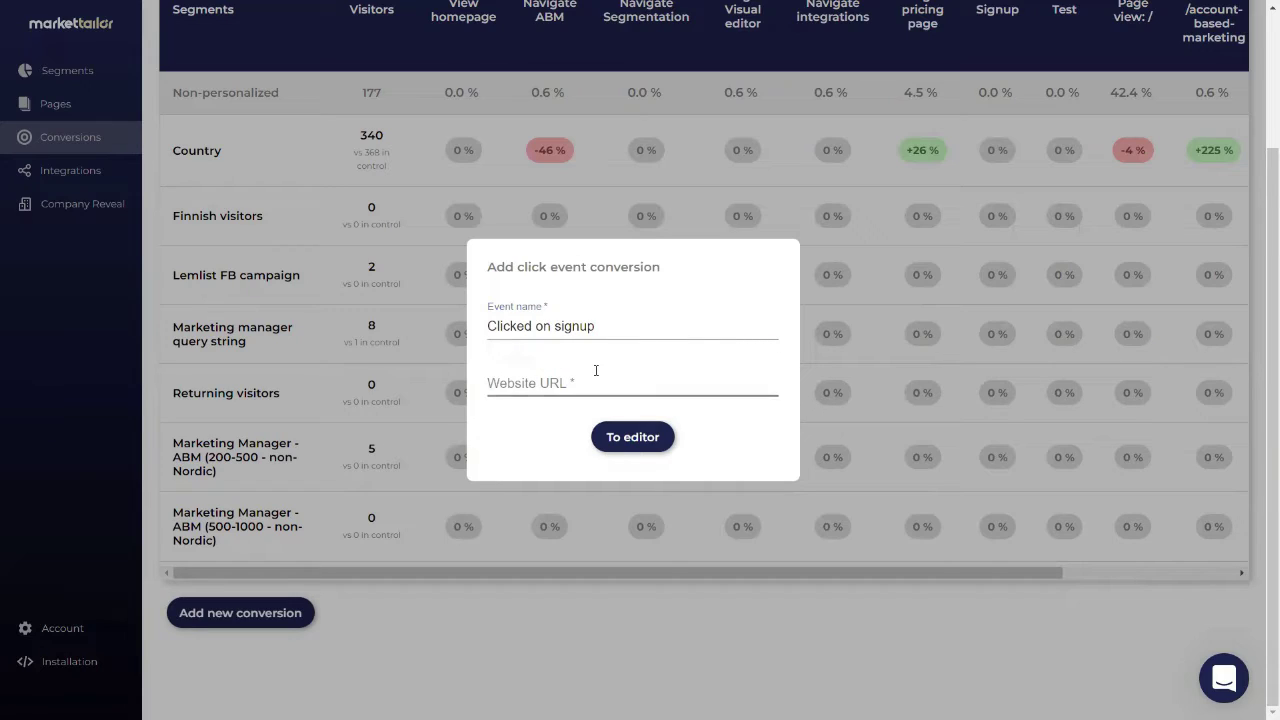
{"action": "left_click", "coordinate": [611, 330]}
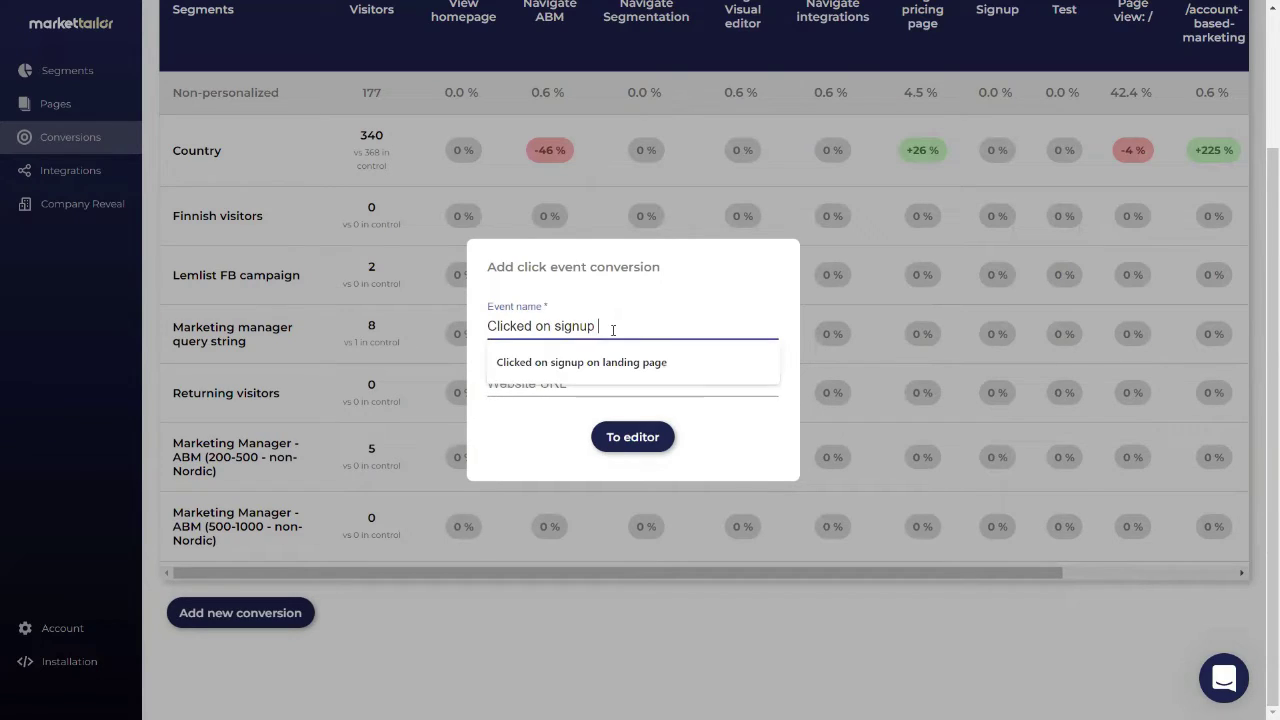
{"action": "type", "text": "button"}
{"action": "left_click", "coordinate": [600, 383]}
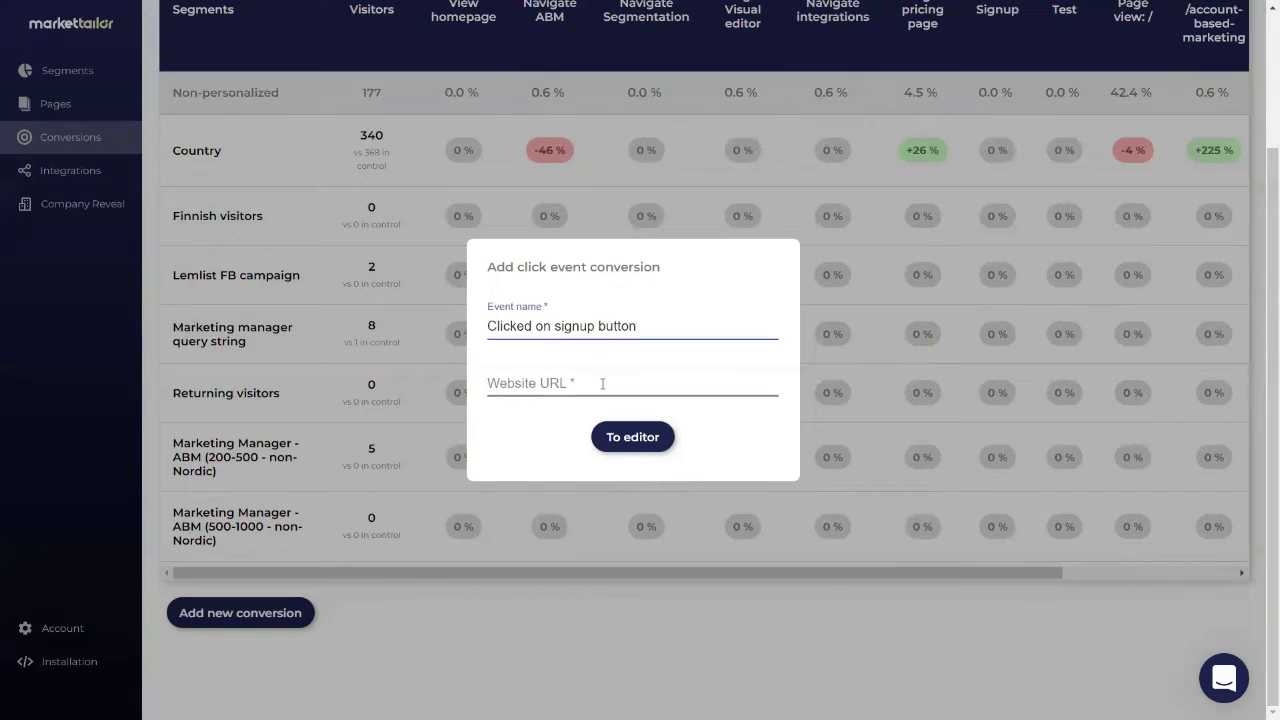
{"action": "left_click", "coordinate": [607, 420]}
{"action": "left_click", "coordinate": [642, 446]}
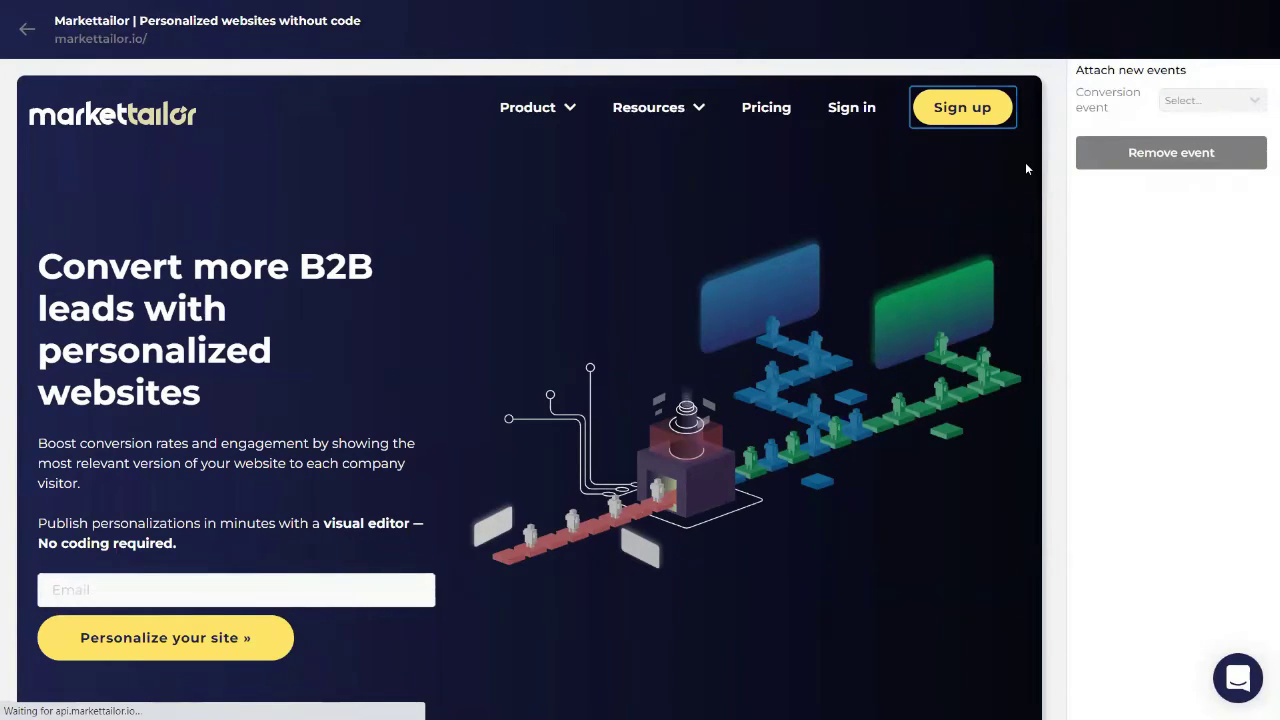
- Attach the "Clicked on signup button" event to the header's Sign up button, limited to only this element
{"action": "left_click", "coordinate": [1193, 108]}
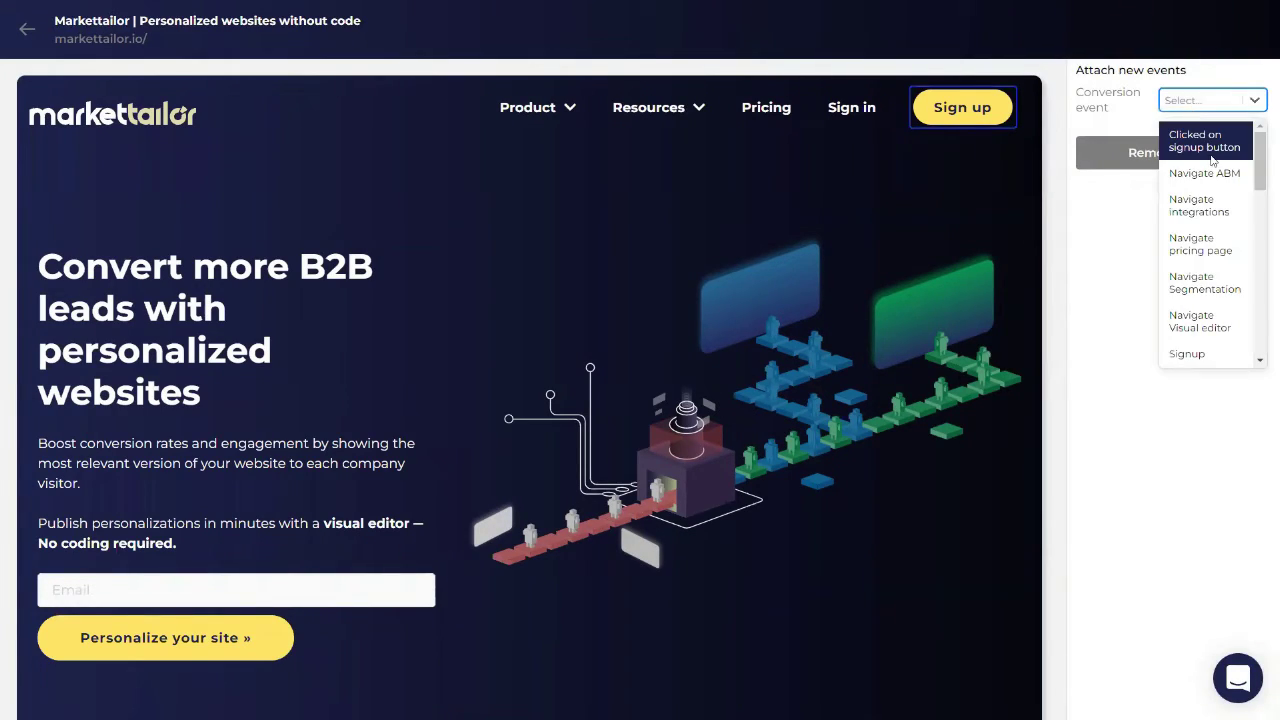
{"action": "left_click", "coordinate": [1204, 145]}
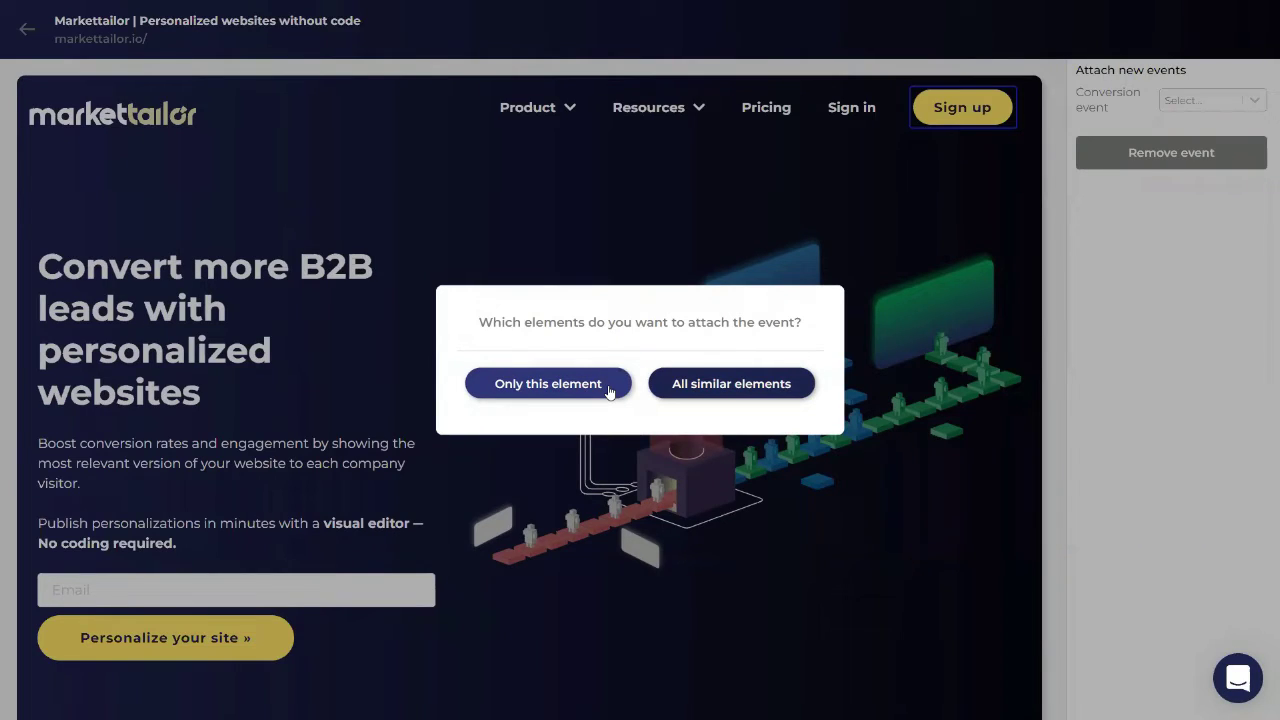
{"action": "left_click", "coordinate": [609, 390]}
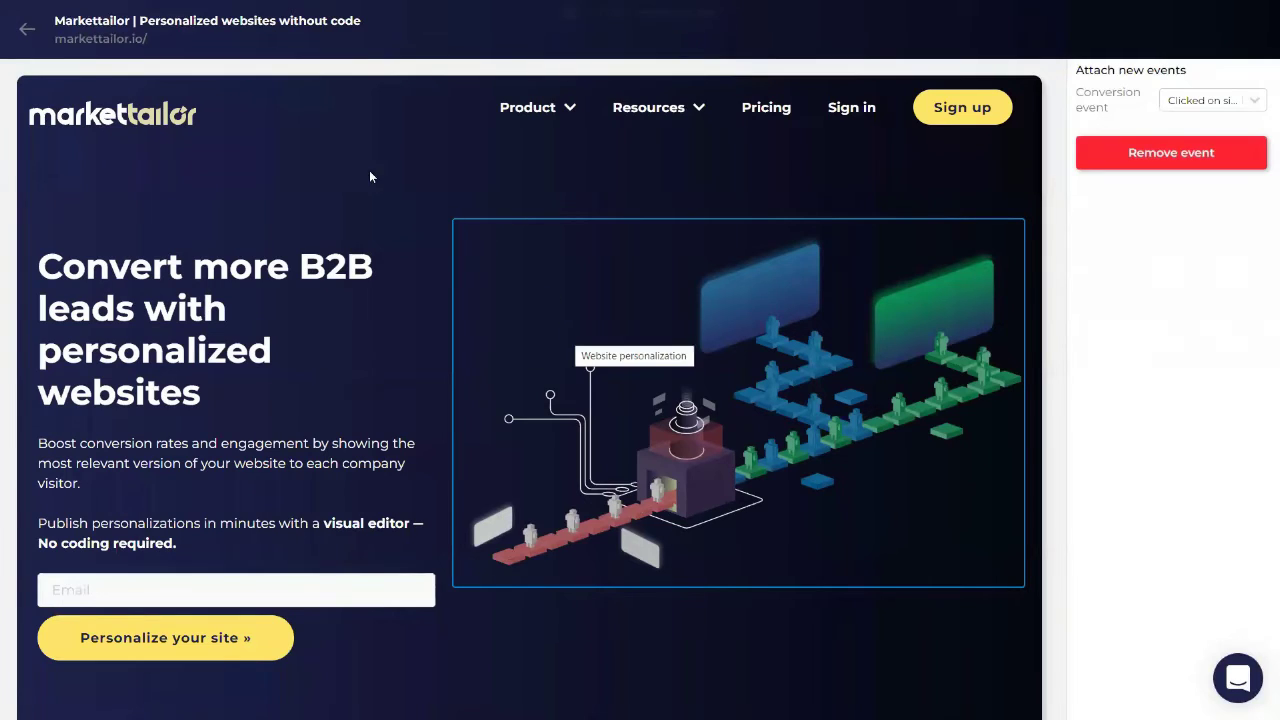
- Leave the event editor and examine the segment conversions table and the full list of conversion events with their main-event and visibility settings
{"action": "left_click", "coordinate": [26, 30]}
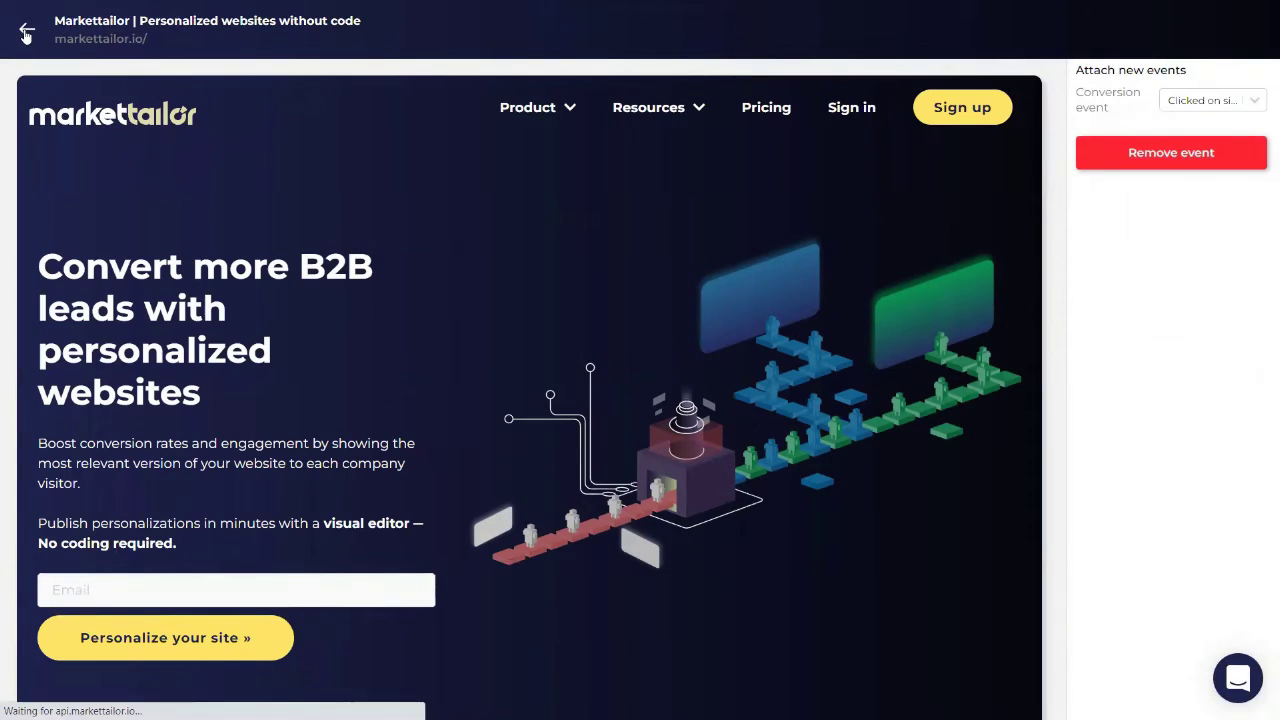
{"action": "scroll", "coordinate": [491, 360], "scroll_direction": "up", "scroll_amount": 3}
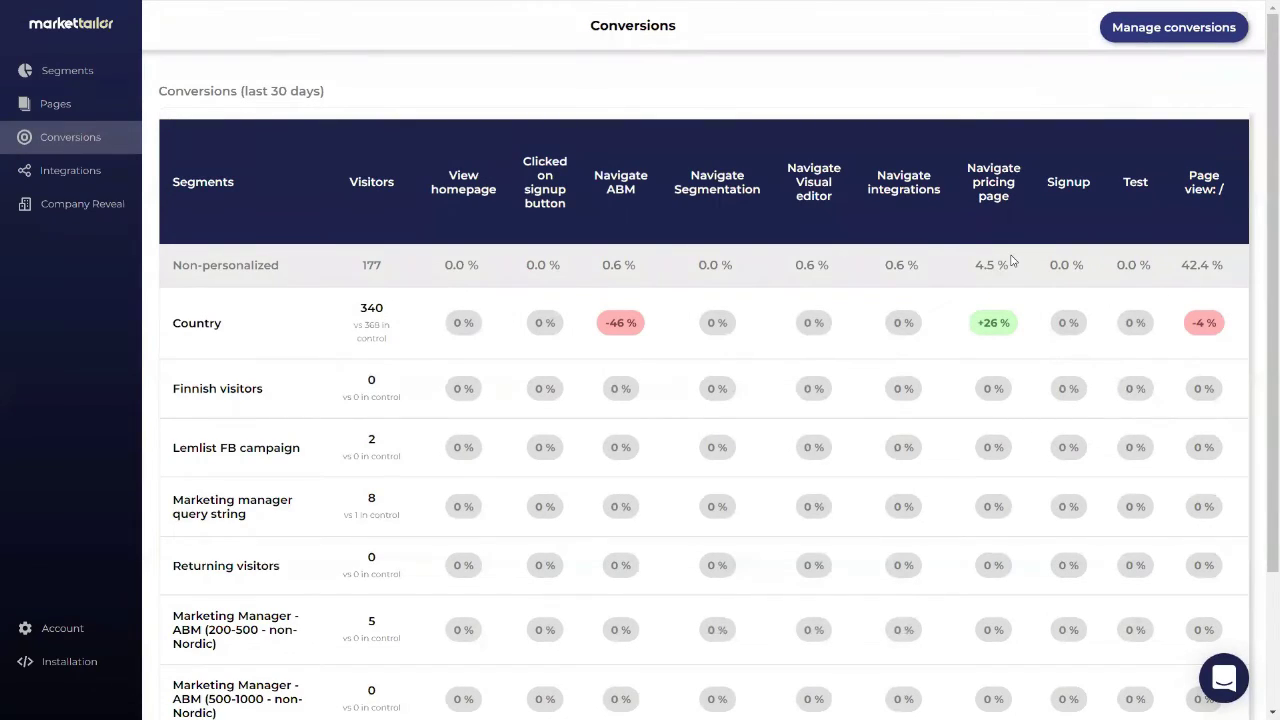
{"action": "left_click", "coordinate": [1187, 30]}
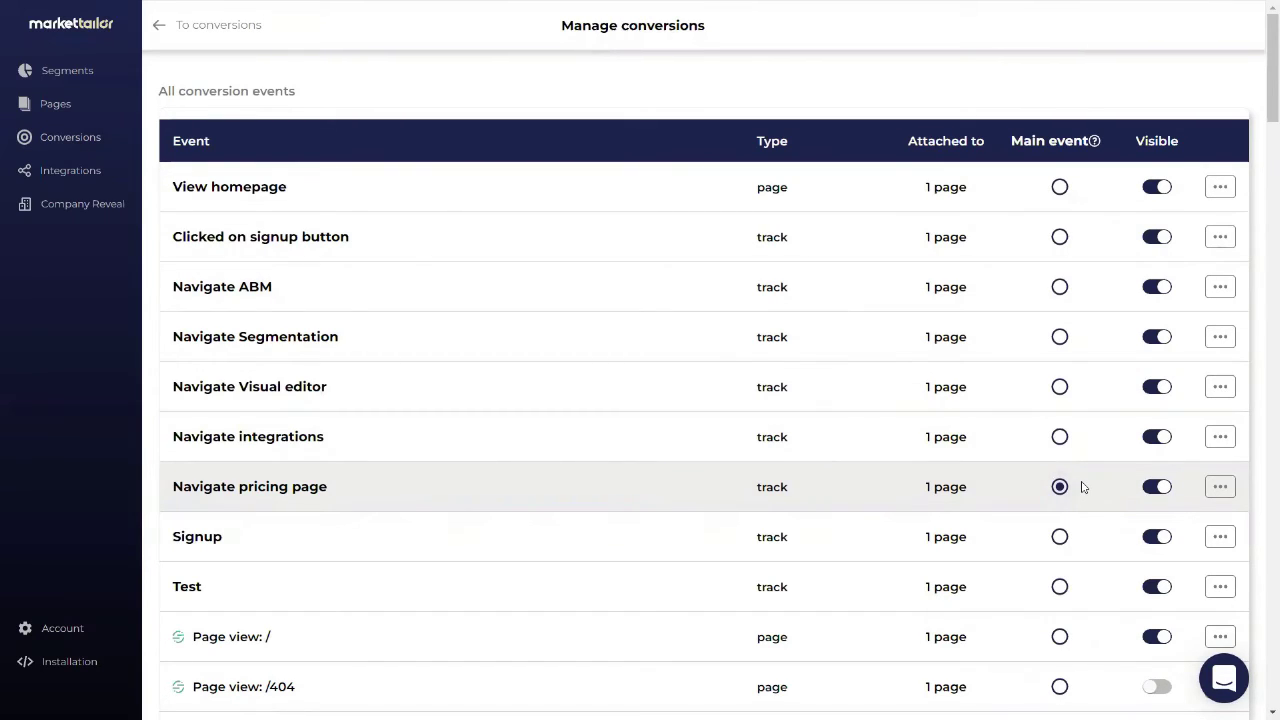
{"action": "scroll", "coordinate": [1082, 487], "scroll_direction": "down", "scroll_amount": 5}
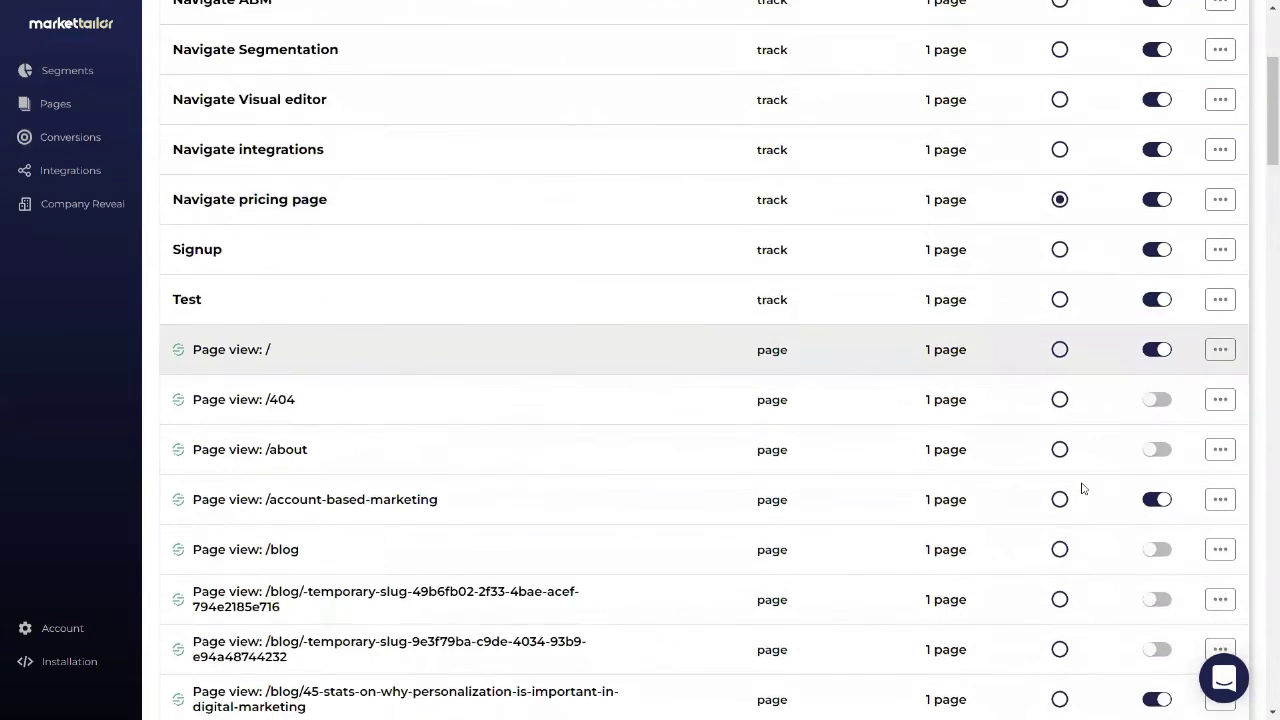
{"action": "scroll", "coordinate": [1081, 488], "scroll_direction": "down", "scroll_amount": 1}
{"action": "scroll", "coordinate": [1080, 486], "scroll_direction": "up", "scroll_amount": 6}
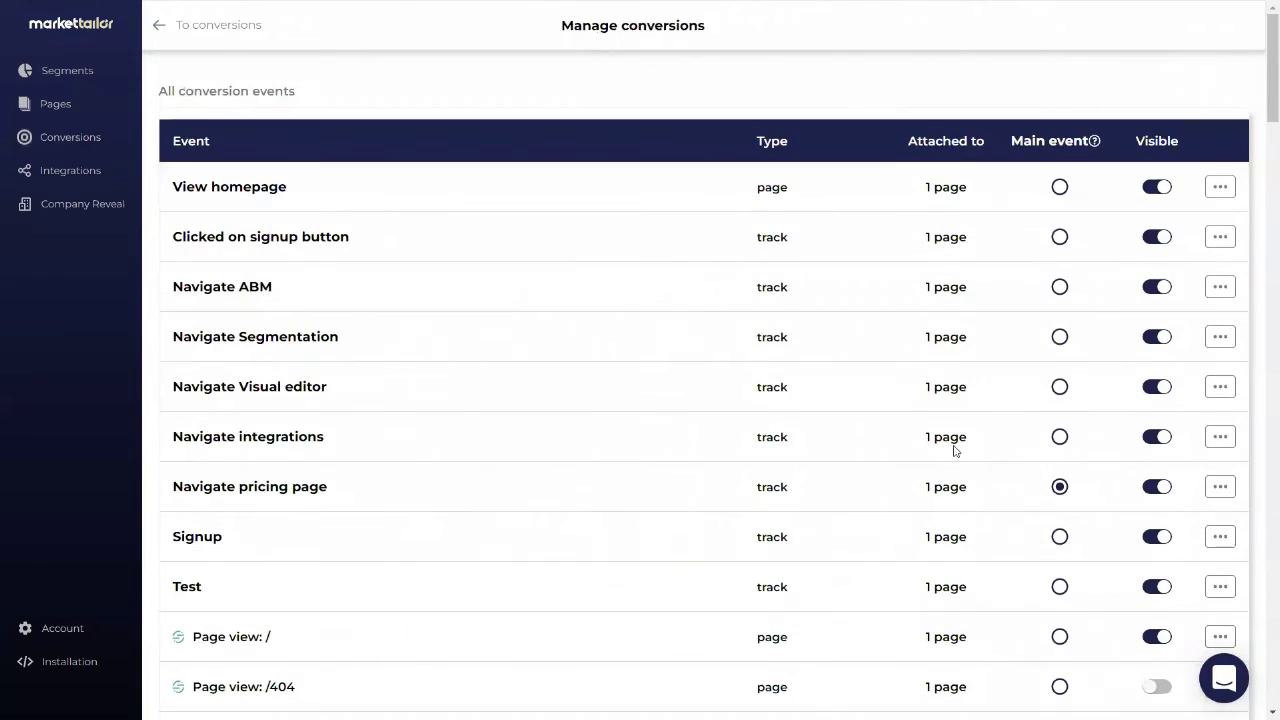
- Review the available CRM, conversion tracking and company lookup integrations
{"action": "left_click", "coordinate": [72, 171]}
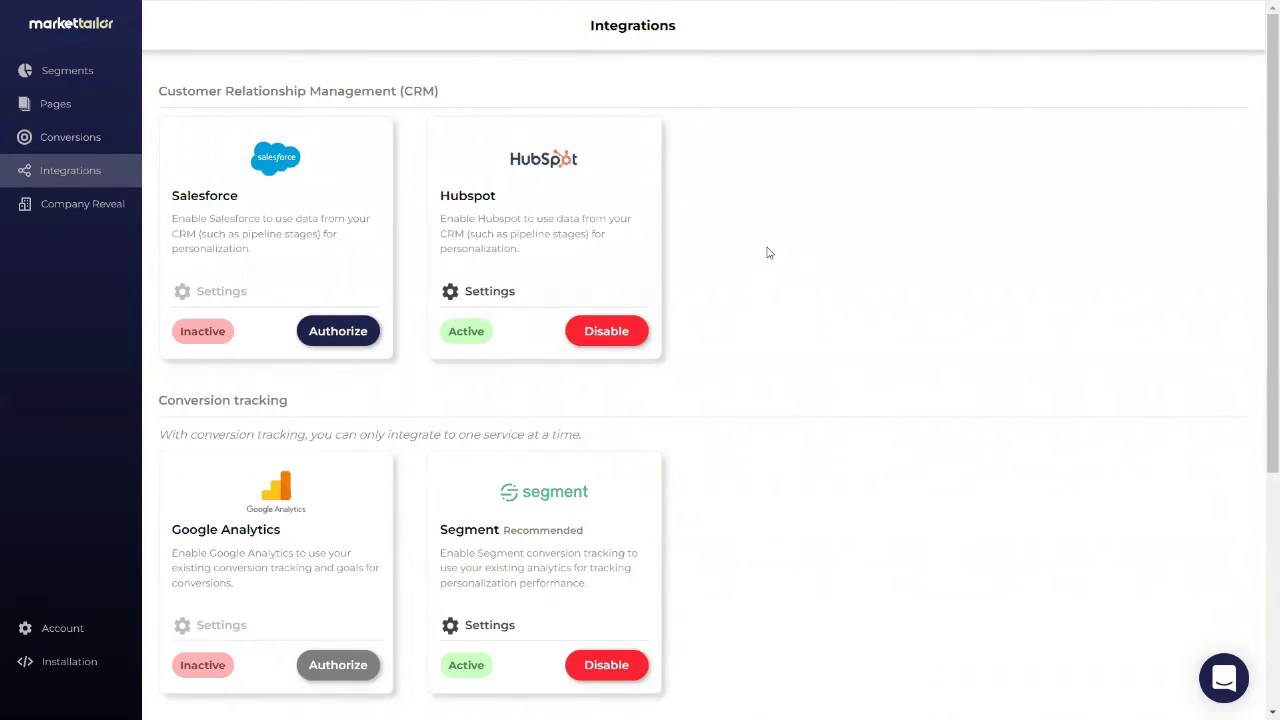
{"action": "scroll", "coordinate": [812, 258], "scroll_direction": "down", "scroll_amount": 3}
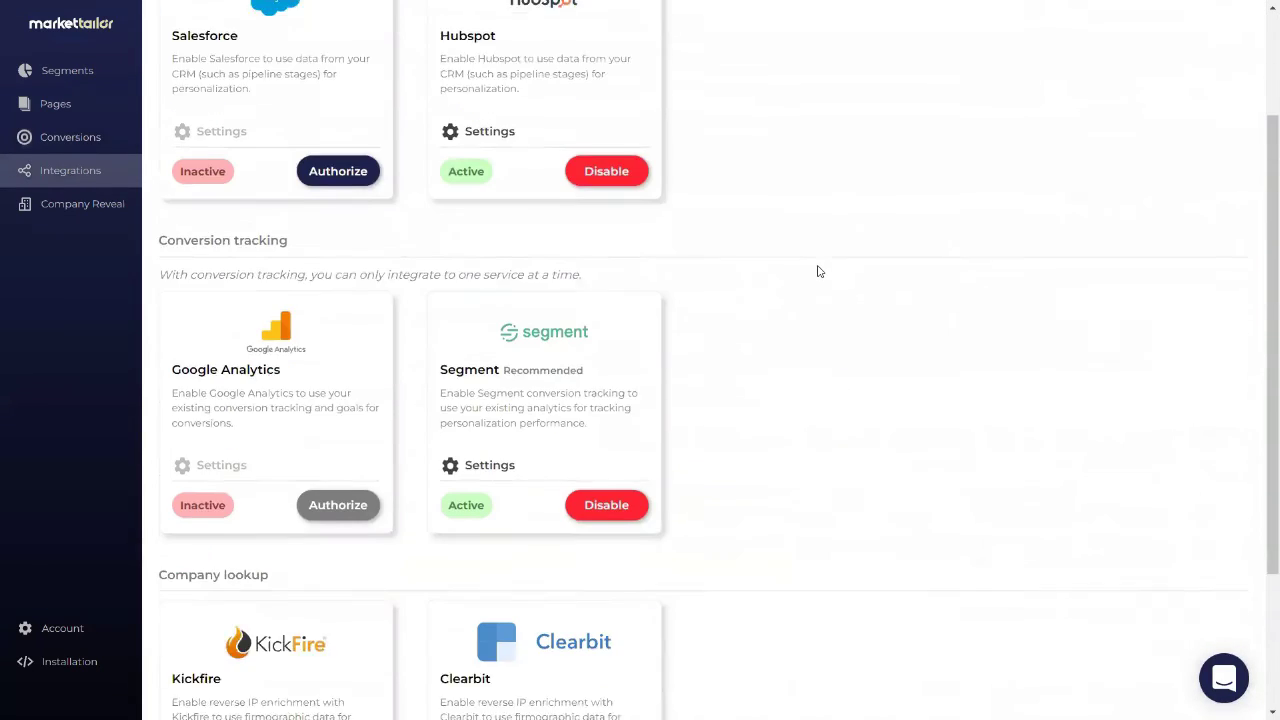
{"action": "scroll", "coordinate": [800, 298], "scroll_direction": "down", "scroll_amount": 1}
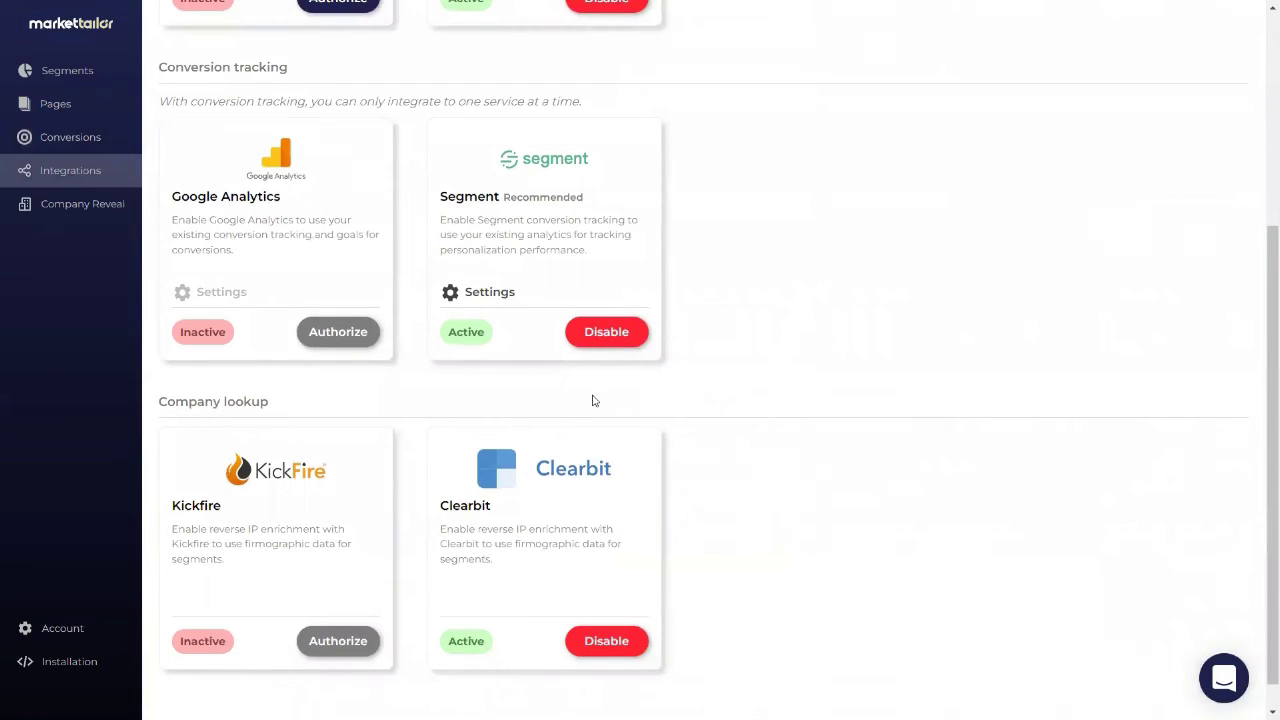
{"action": "scroll", "coordinate": [674, 403], "scroll_direction": "up", "scroll_amount": 4}
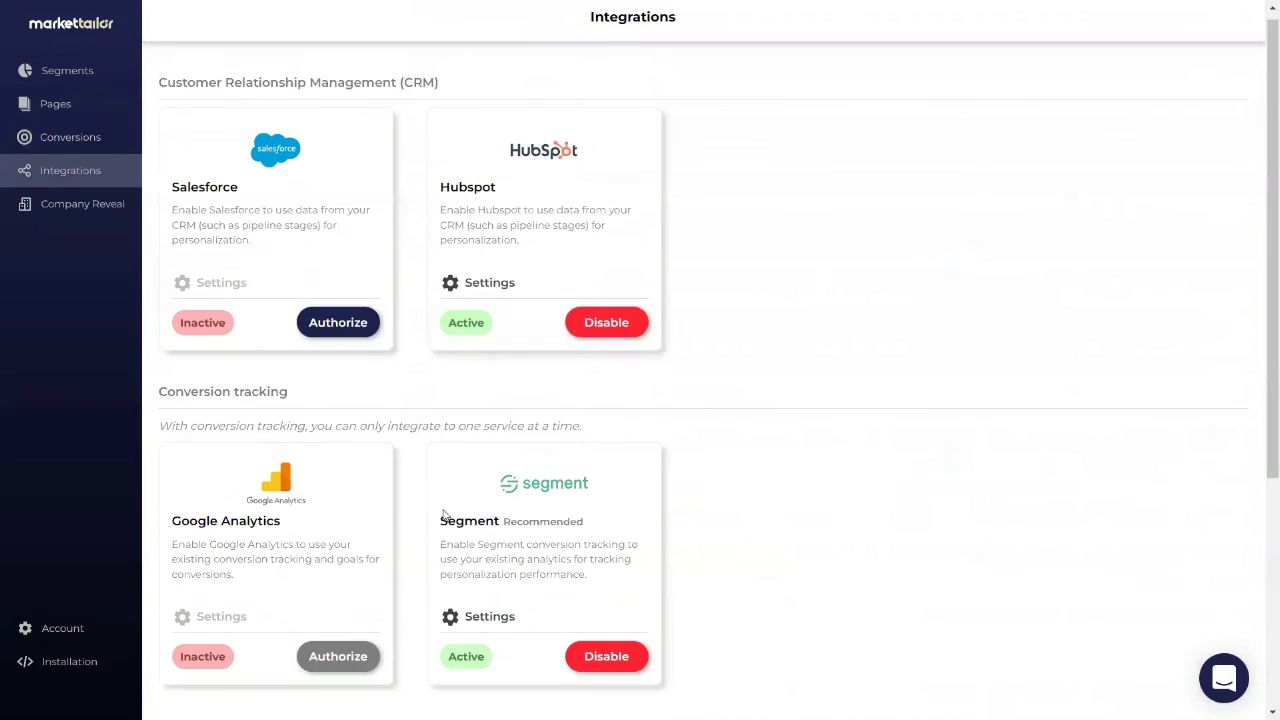
- Open the account settings
{"action": "left_click", "coordinate": [62, 630]}
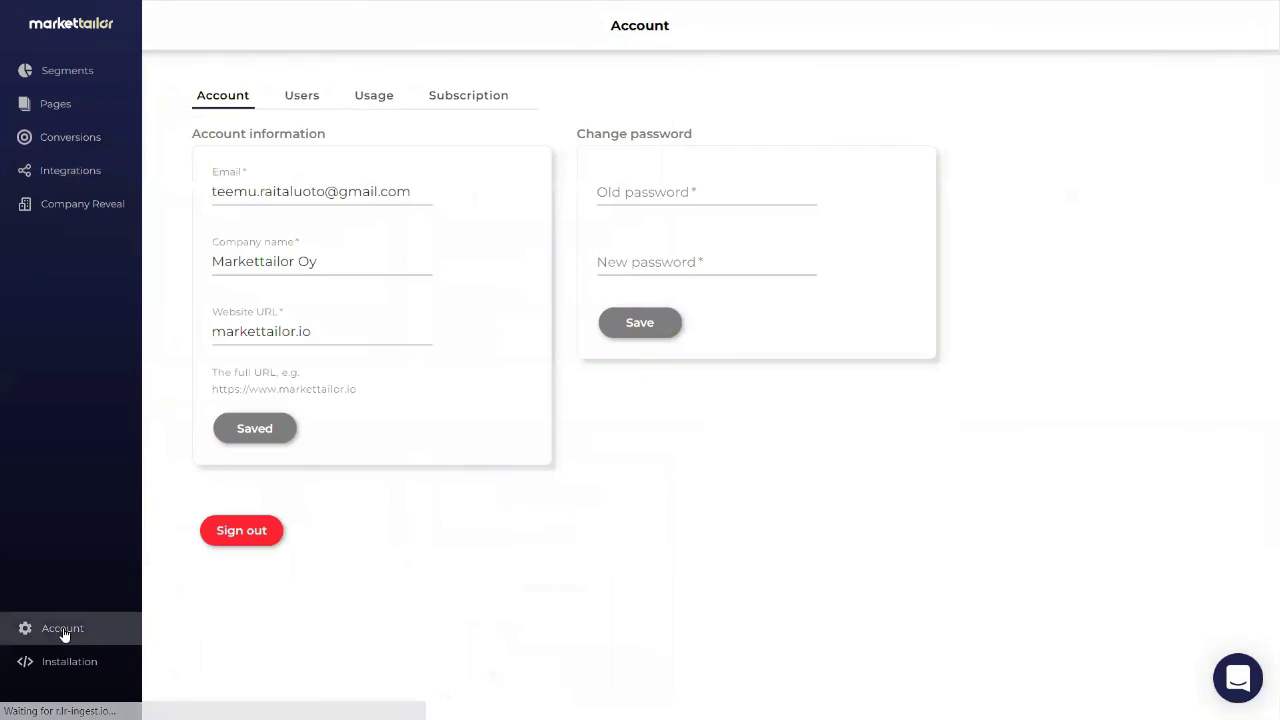